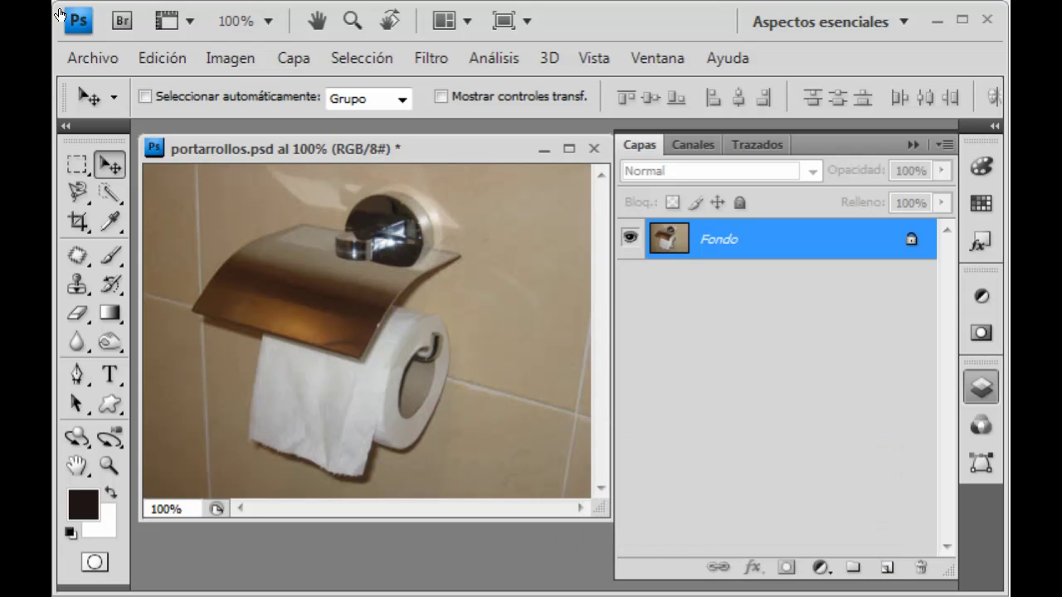
Add a new empty layer and select a rectangle over the holder's lid
{"action": "left_click", "coordinate": [887, 567]}
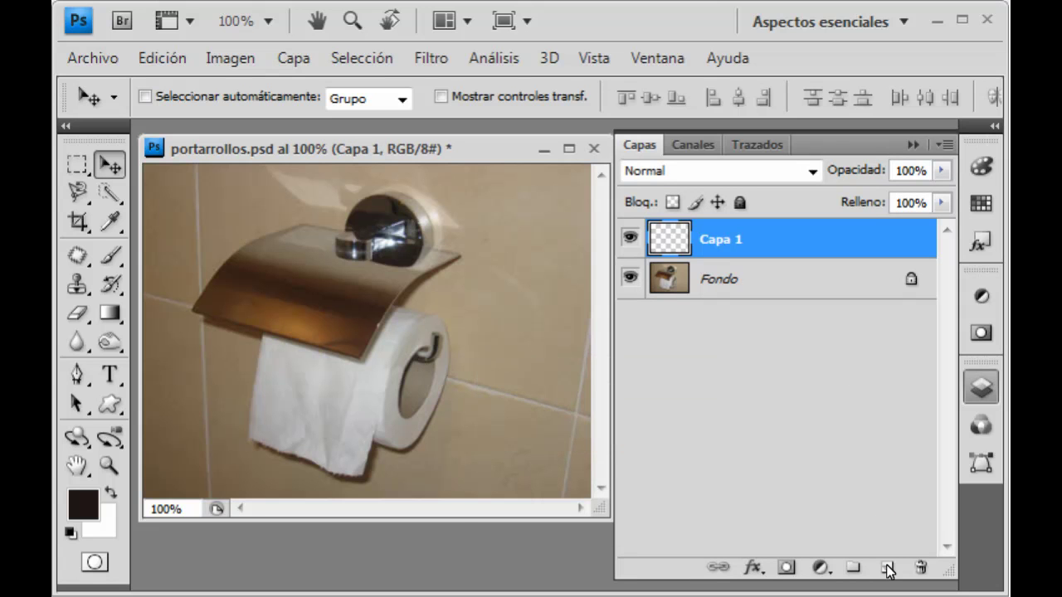
{"action": "left_click", "coordinate": [73, 164]}
{"action": "left_click_drag", "start_coordinate": [228, 278], "coordinate": [467, 383]}
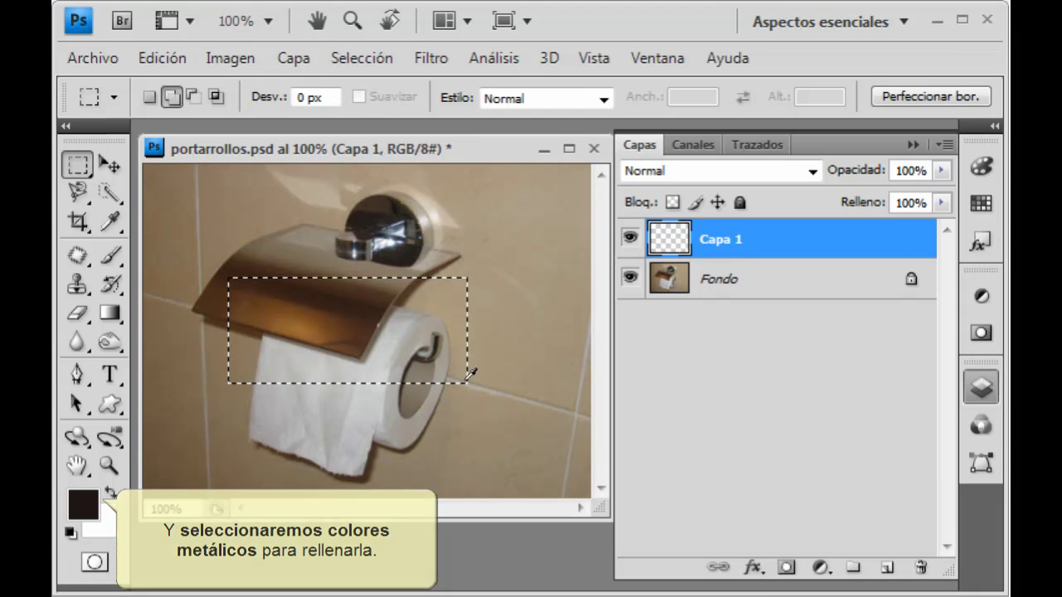
Set the foreground colour to grey a2a2a2 and the background to light grey c9c9c9
{"action": "left_click", "coordinate": [83, 502]}
{"action": "left_click", "coordinate": [586, 361]}
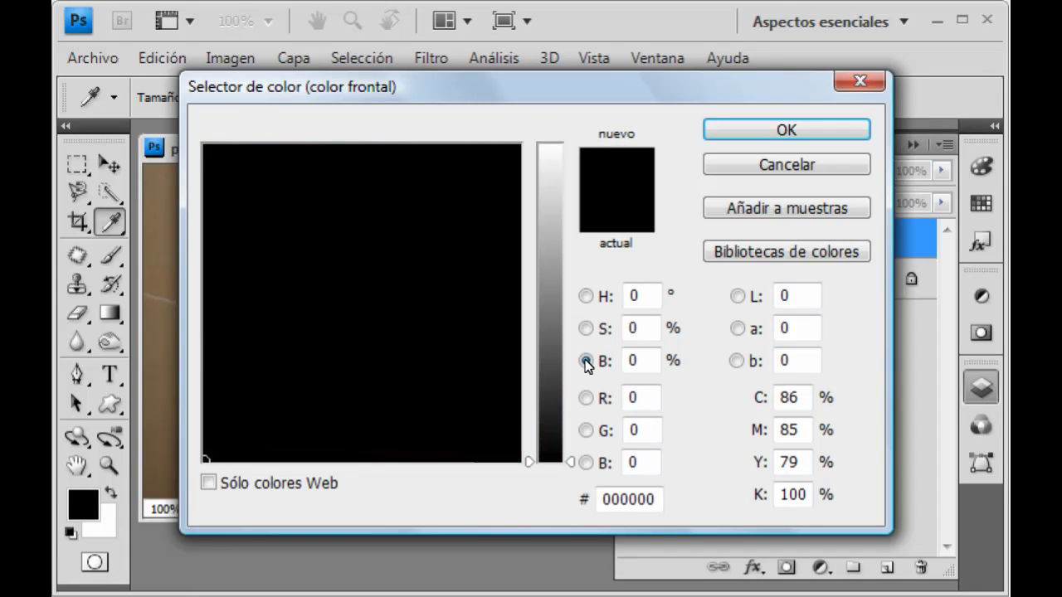
{"action": "left_click", "coordinate": [554, 259]}
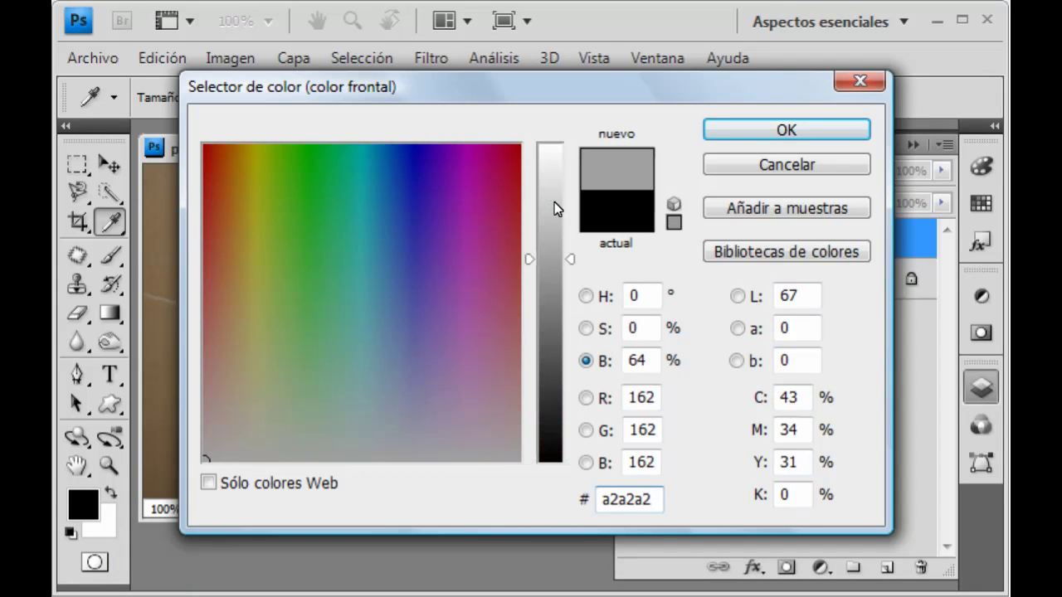
{"action": "left_click", "coordinate": [718, 129]}
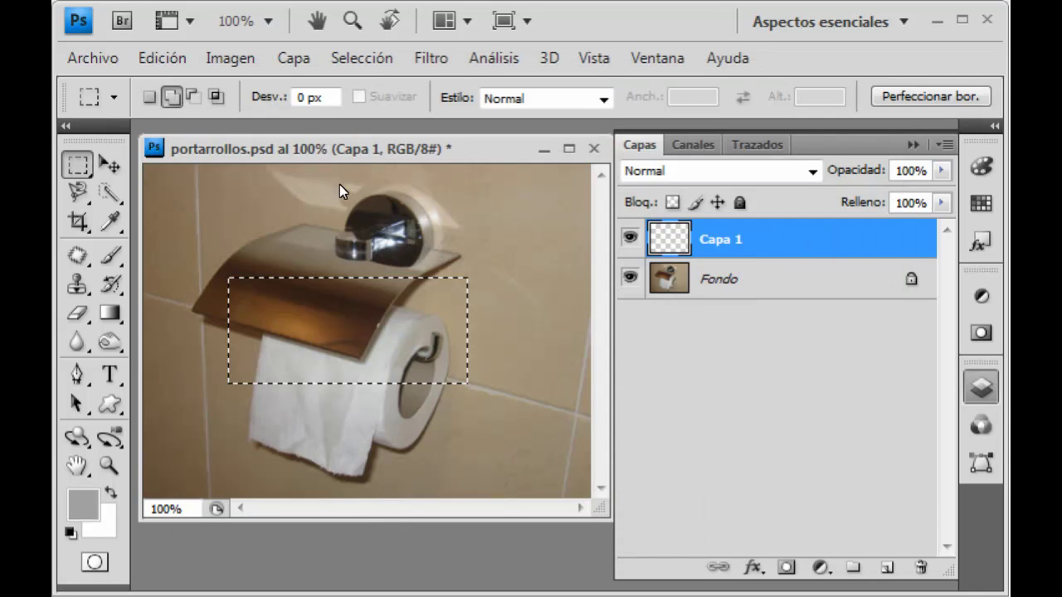
{"action": "left_click", "coordinate": [108, 525]}
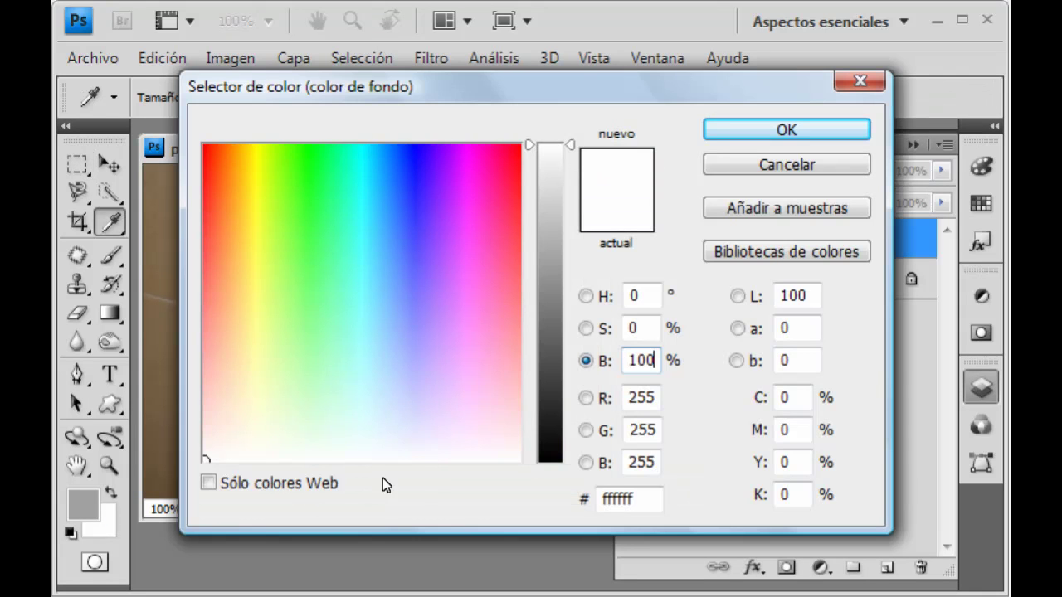
{"action": "left_click", "coordinate": [549, 210]}
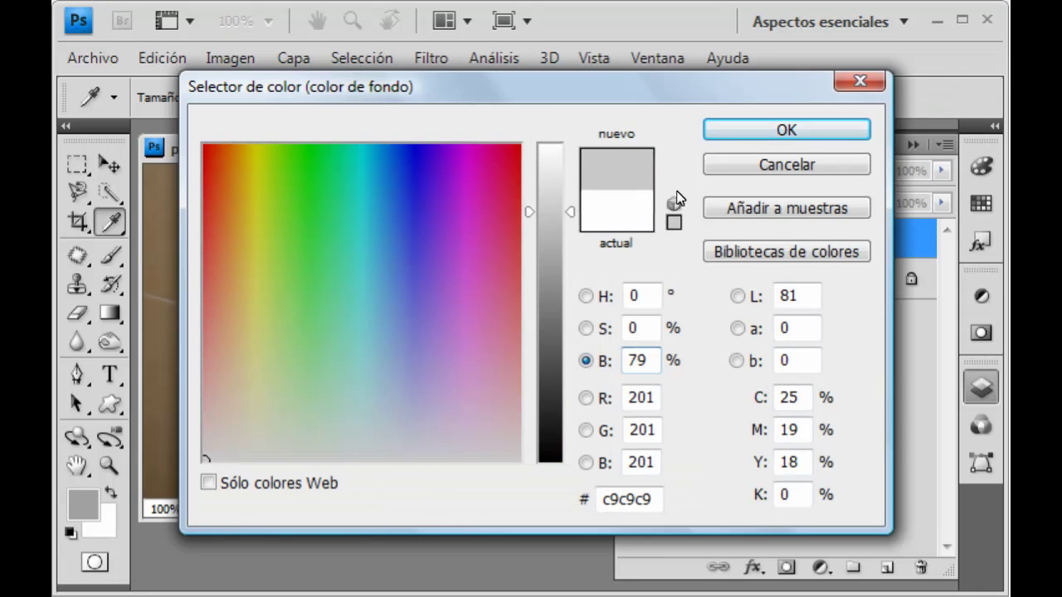
{"action": "left_click", "coordinate": [728, 130]}
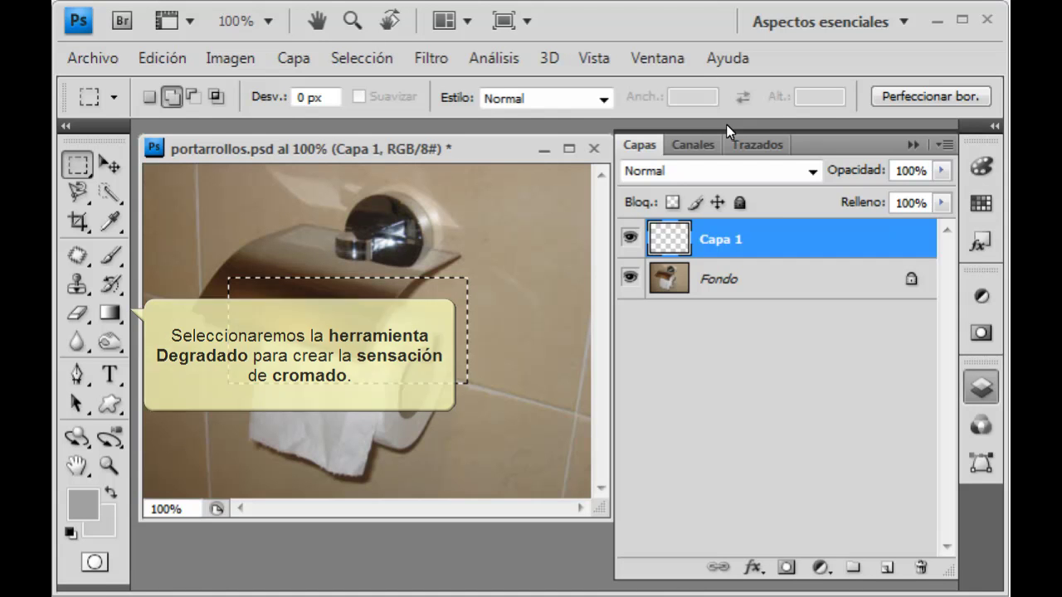
Edit the grey gradient to add a d7d7d7 colour stop at 50%
{"action": "left_click", "coordinate": [111, 313]}
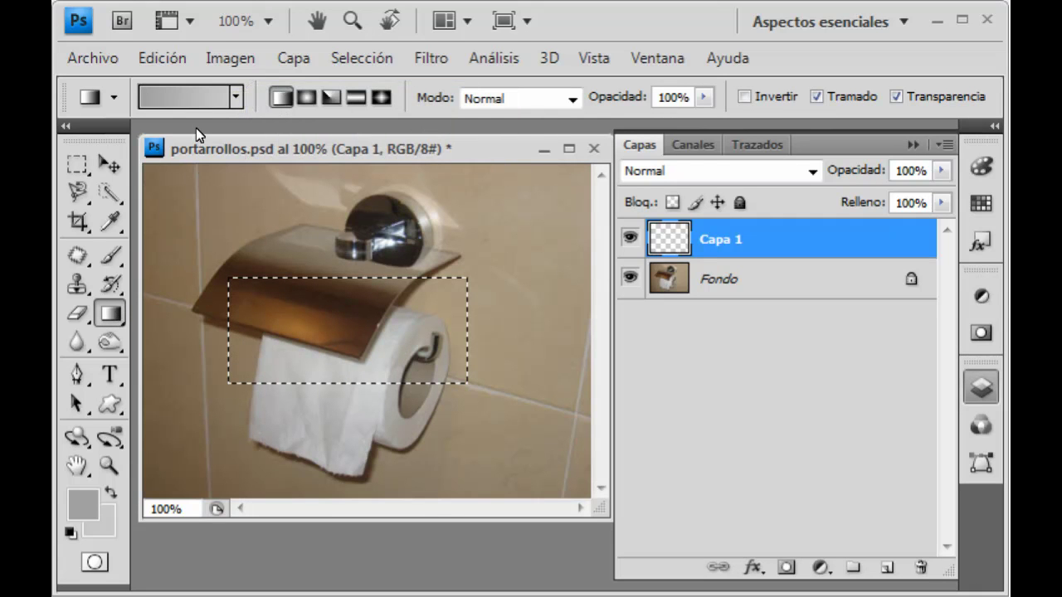
{"action": "left_click", "coordinate": [196, 98]}
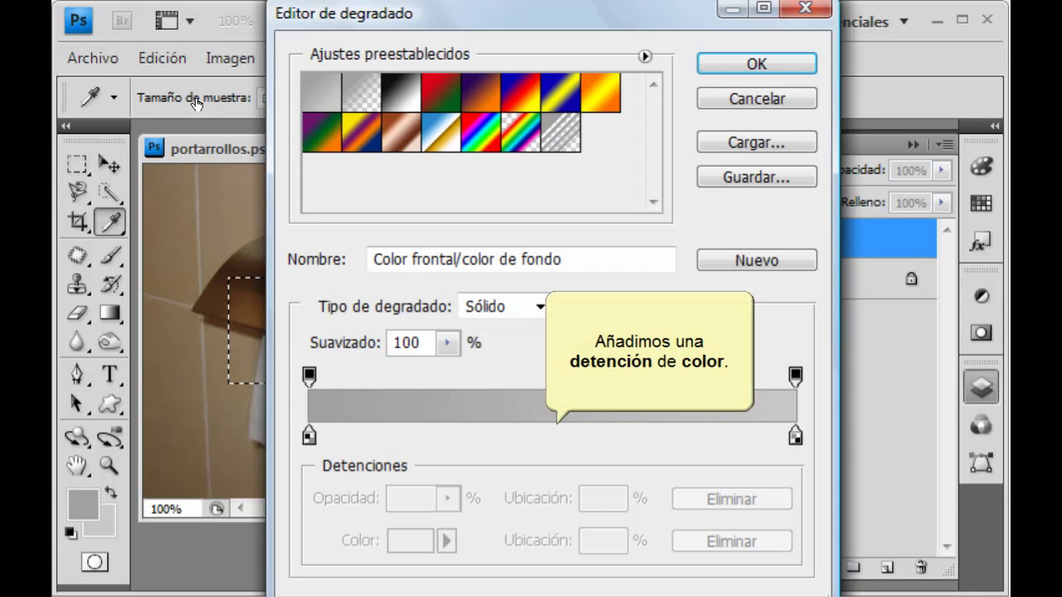
{"action": "left_click", "coordinate": [552, 433]}
{"action": "double_click", "coordinate": [552, 437]}
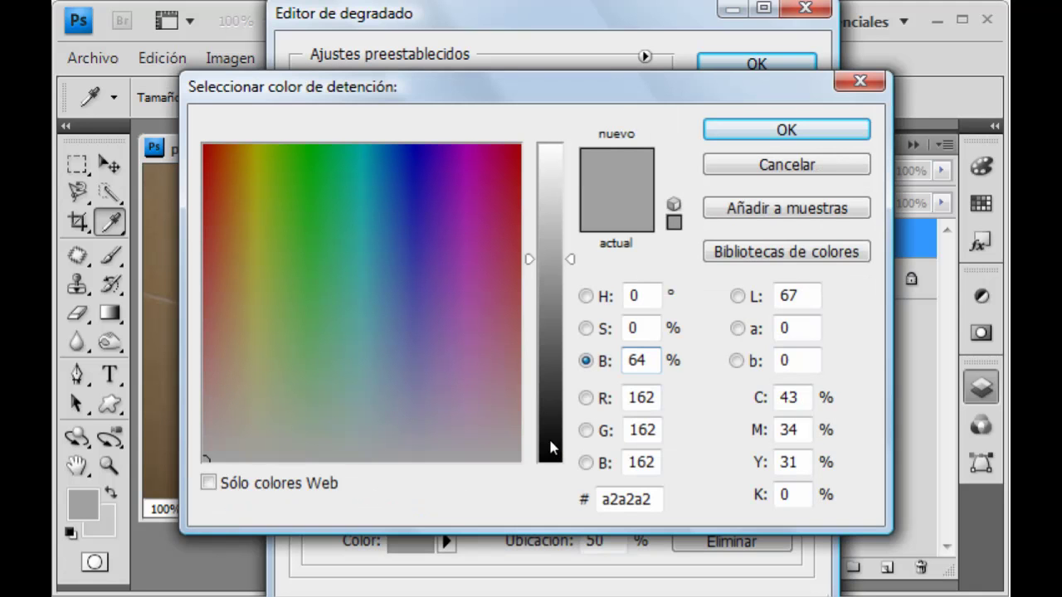
{"action": "left_click", "coordinate": [556, 197]}
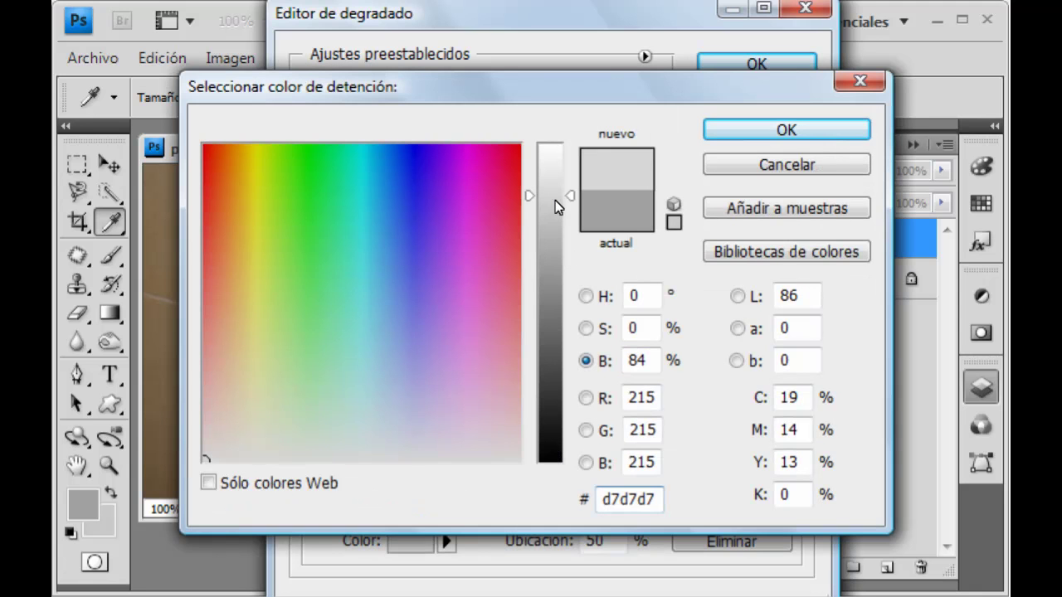
{"action": "left_click", "coordinate": [722, 131]}
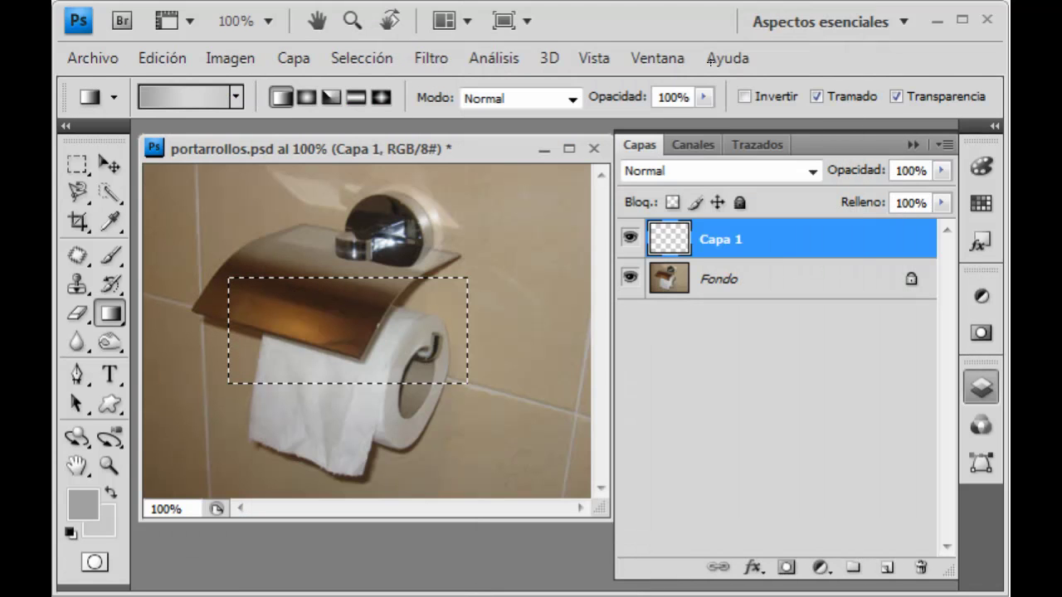
{"action": "left_click", "coordinate": [712, 62]}
Fill the lid selection with the grey gradient and deselect it
{"action": "left_click_drag", "start_coordinate": [352, 359], "coordinate": [352, 361]}
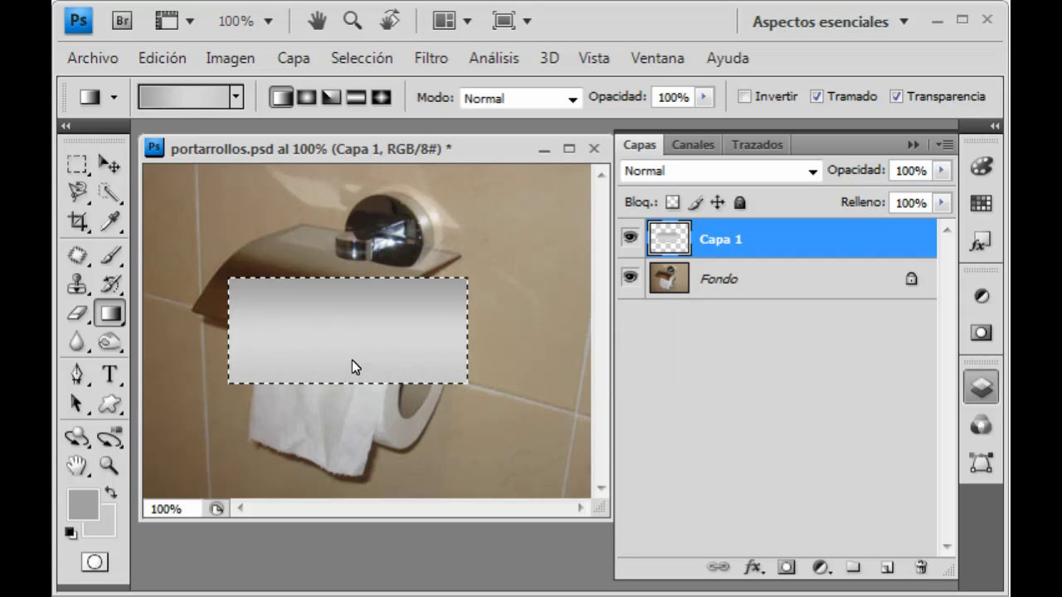
{"action": "left_click", "coordinate": [378, 56]}
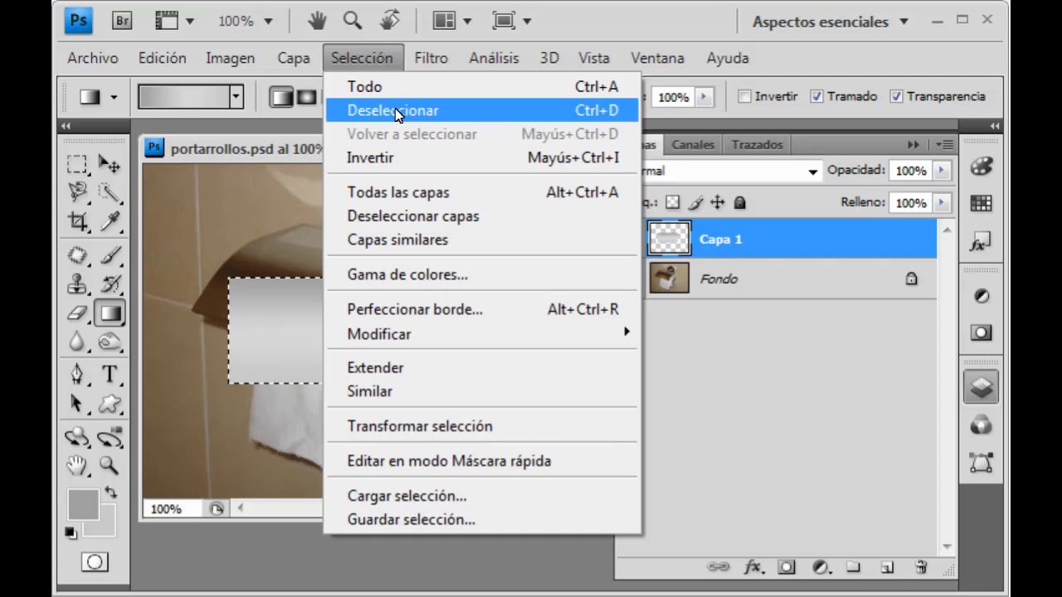
{"action": "left_click", "coordinate": [395, 112]}
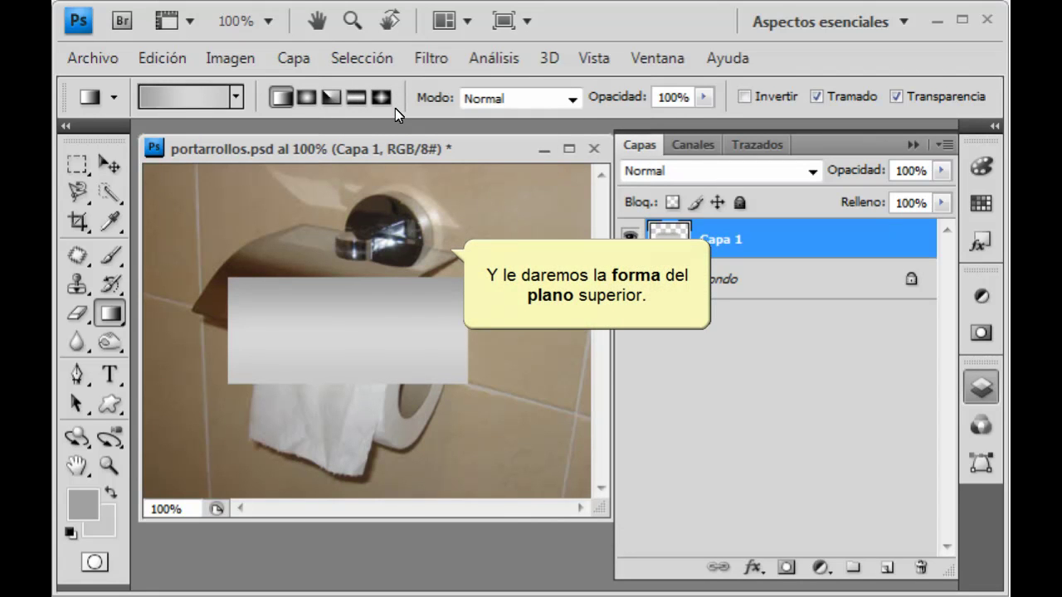
Distort the gradient rectangle into a slanted plane over the lid's top face
{"action": "left_click", "coordinate": [161, 60]}
{"action": "mouse_move", "coordinate": [216, 521]}
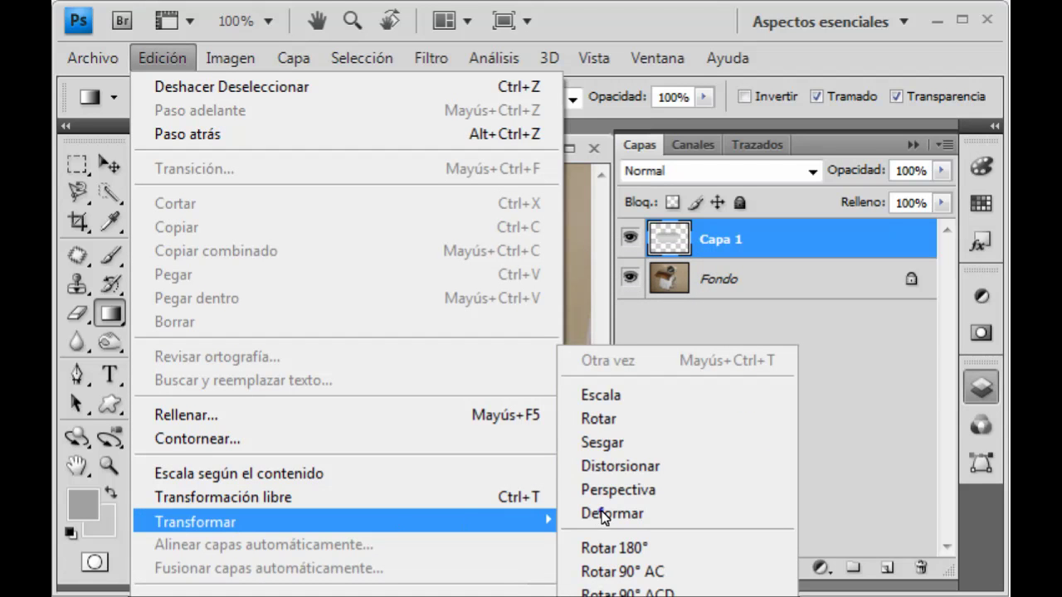
{"action": "left_click", "coordinate": [600, 395]}
{"action": "left_click_drag", "start_coordinate": [229, 278], "coordinate": [300, 226]}
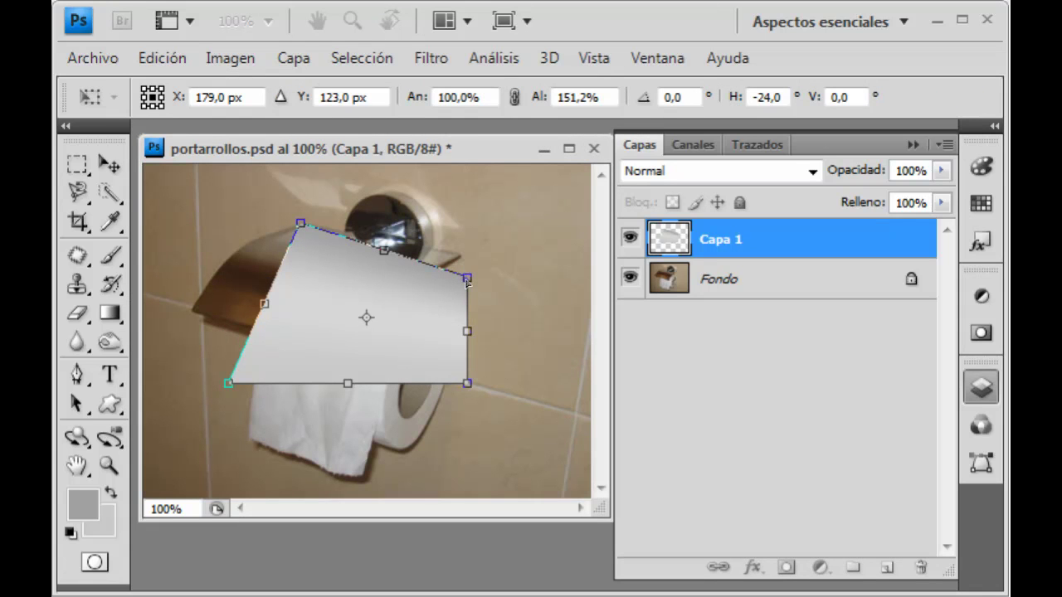
{"action": "left_click_drag", "start_coordinate": [467, 278], "coordinate": [460, 256]}
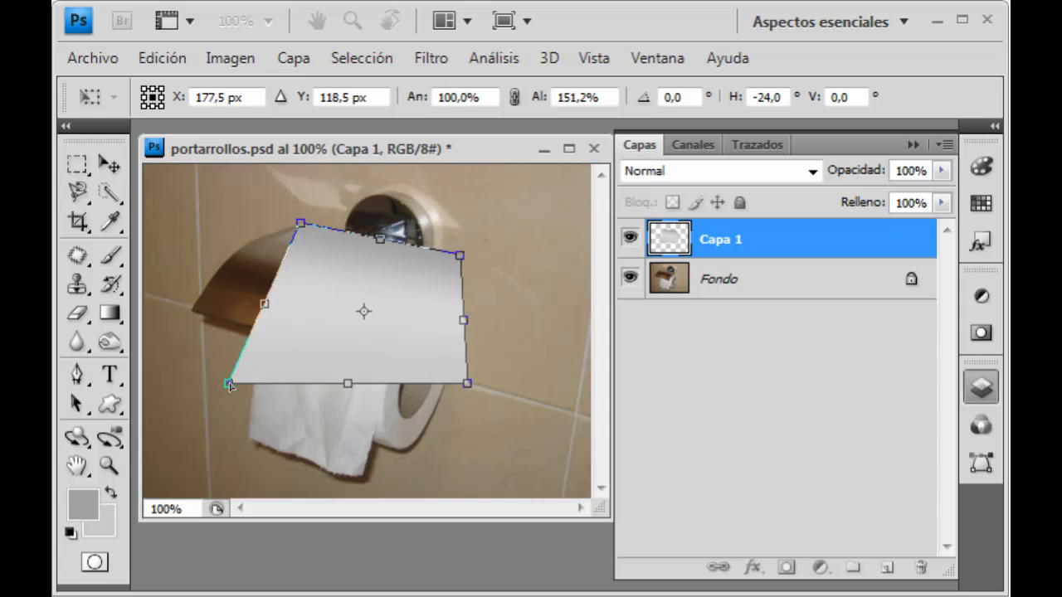
{"action": "left_click_drag", "start_coordinate": [228, 383], "coordinate": [241, 246]}
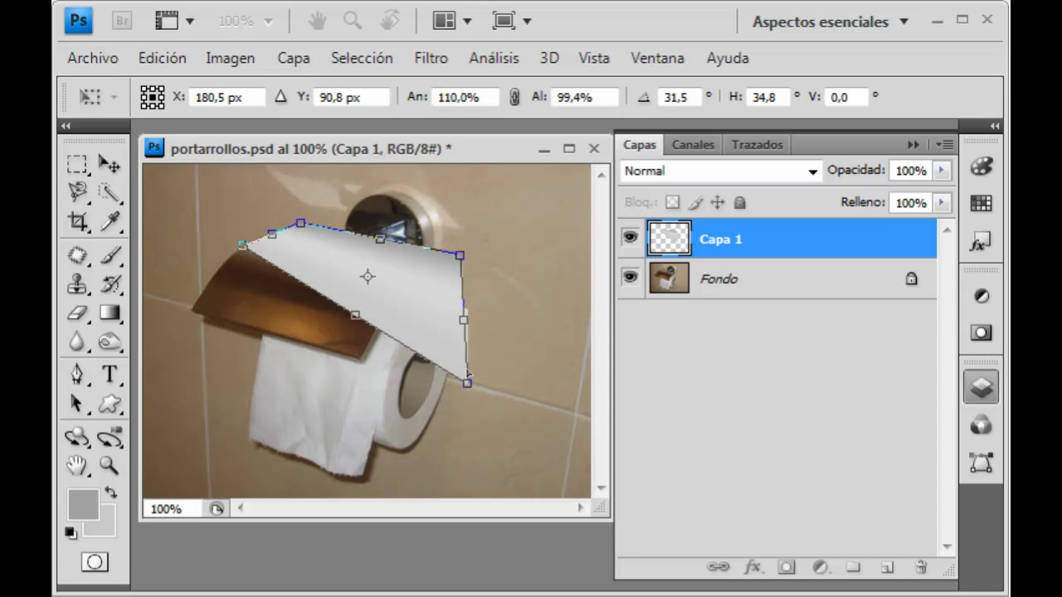
{"action": "left_click_drag", "start_coordinate": [467, 383], "coordinate": [400, 285]}
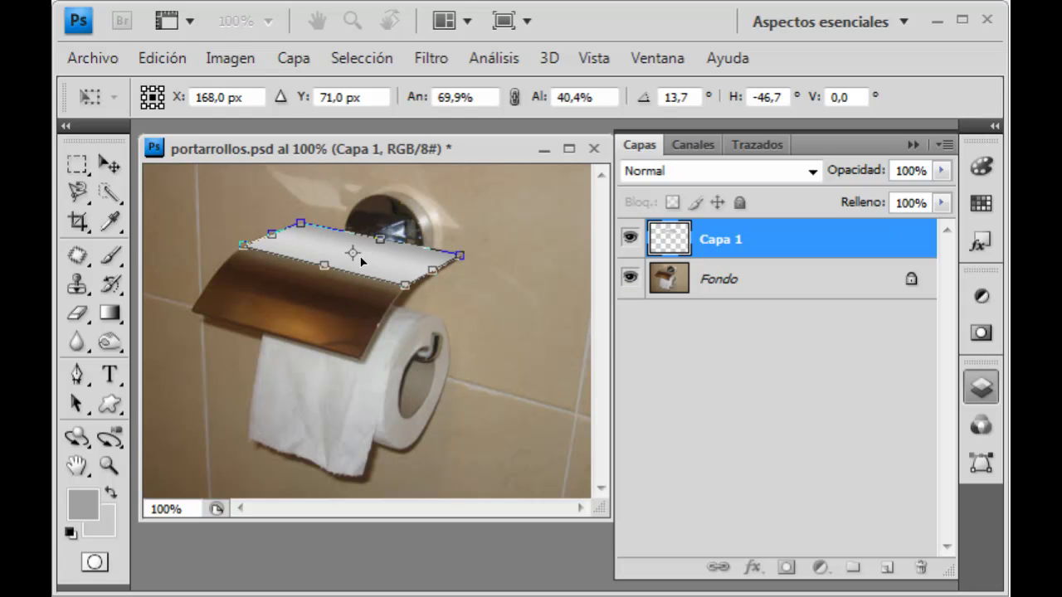
{"action": "key", "text": "Return"}
{"action": "key", "text": "g"}
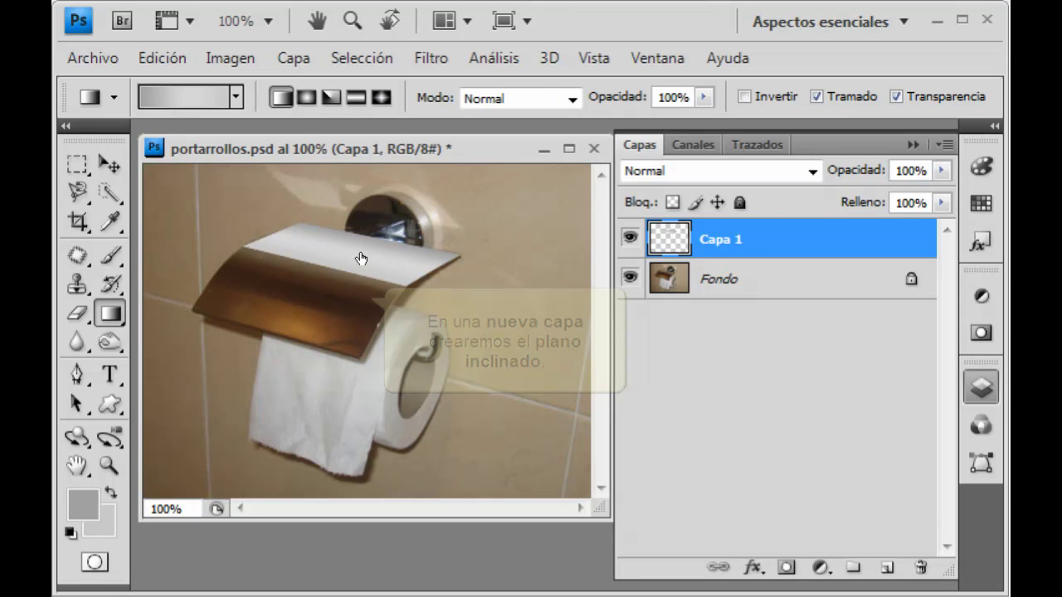
Add a second empty layer and select a rectangle over the paper roll
{"action": "left_click", "coordinate": [886, 570]}
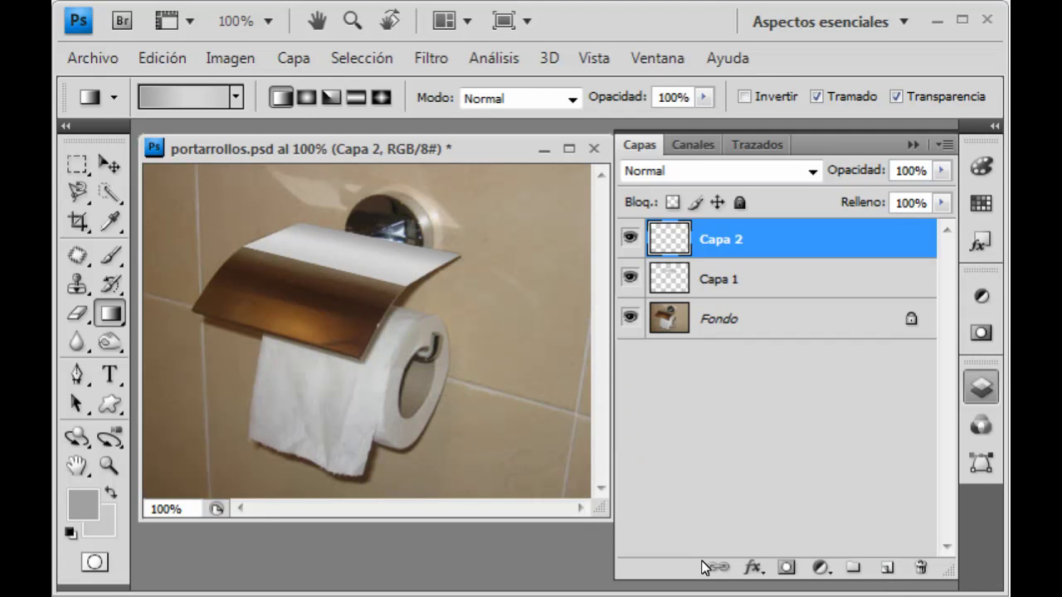
{"action": "left_click", "coordinate": [81, 166]}
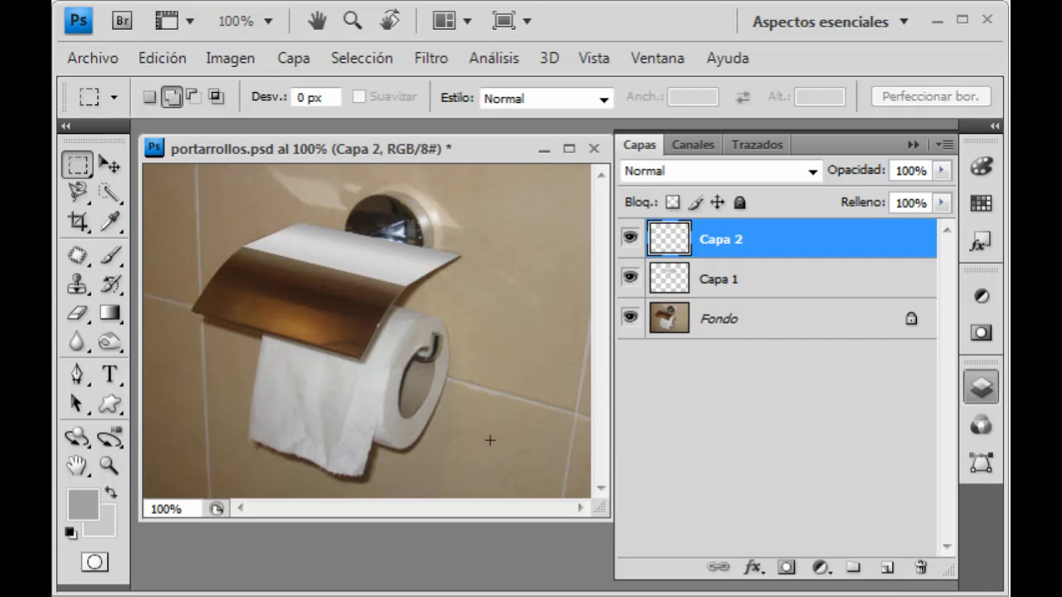
{"action": "left_click_drag", "start_coordinate": [257, 338], "coordinate": [495, 442]}
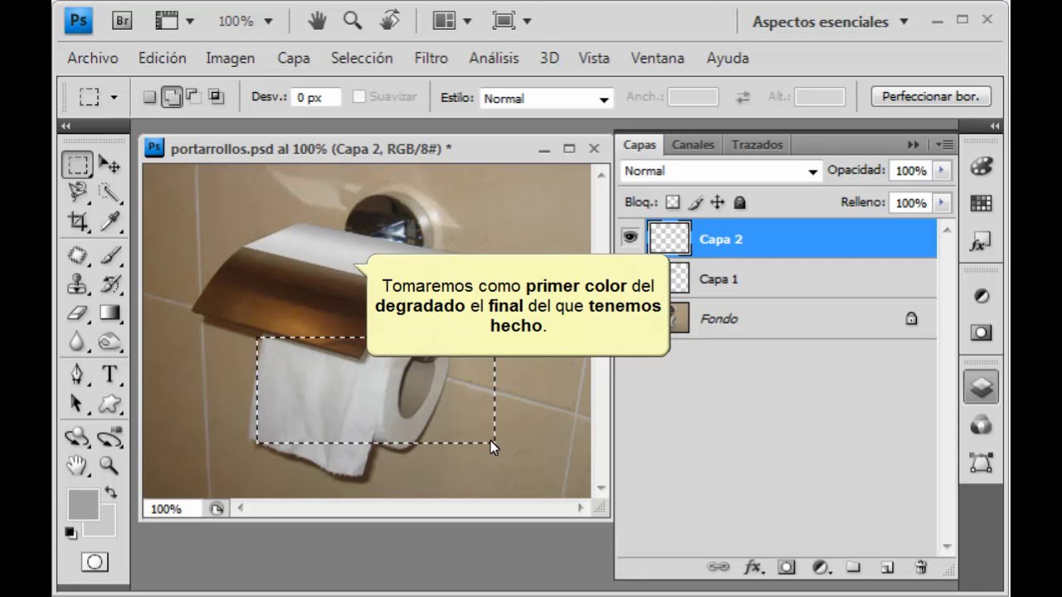
Make the foreground colour light grey c9c9c9
{"action": "left_click", "coordinate": [89, 497]}
{"action": "left_click", "coordinate": [107, 512]}
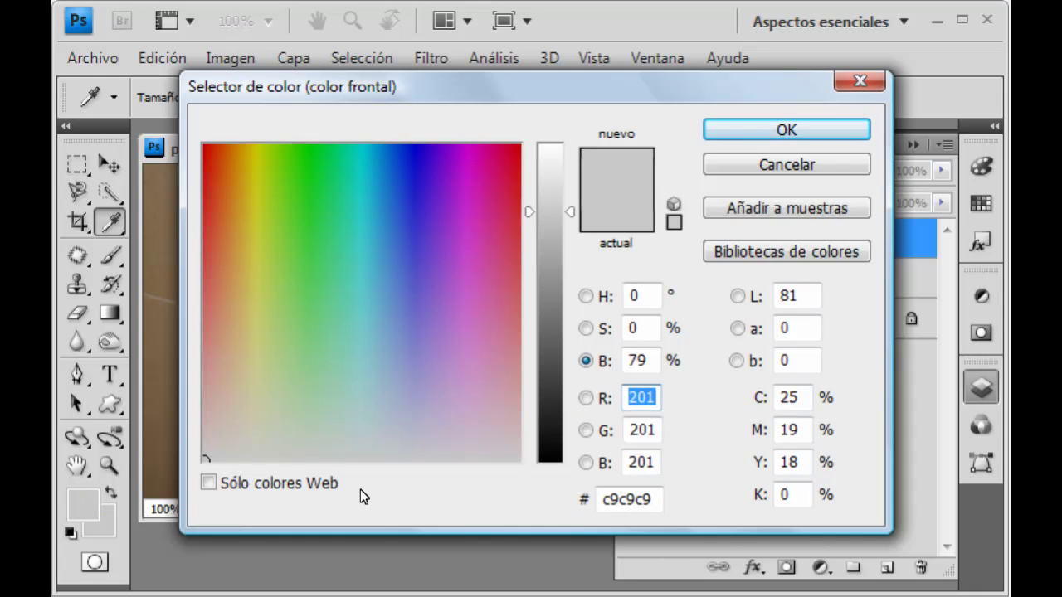
{"action": "left_click", "coordinate": [715, 130]}
{"action": "key", "text": "g"}
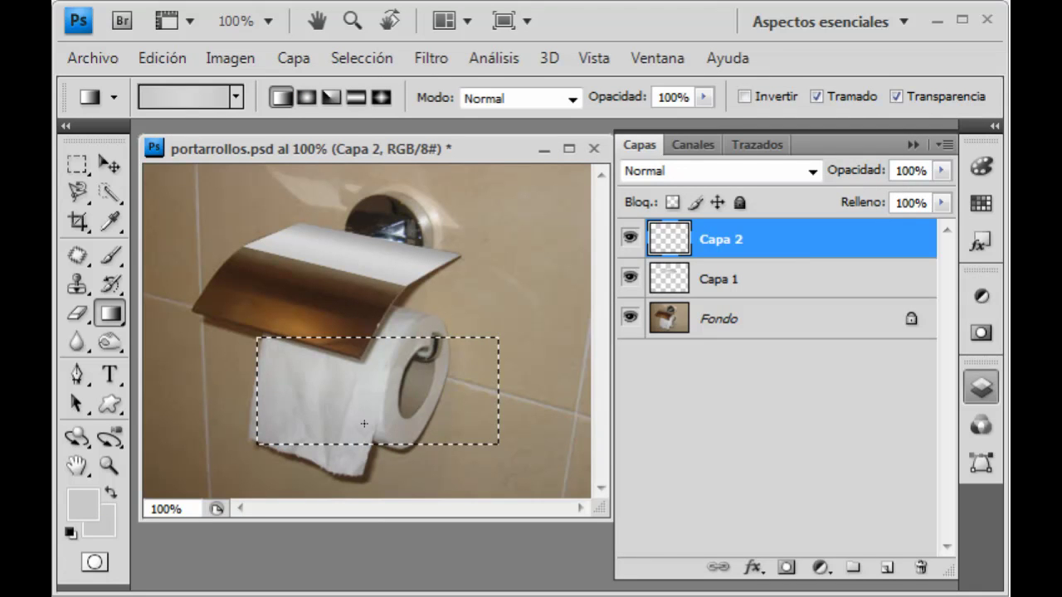
Fill the roll selection with the grey gradient and deselect it
{"action": "left_click_drag", "start_coordinate": [364, 424], "coordinate": [364, 424]}
{"action": "left_click", "coordinate": [382, 58]}
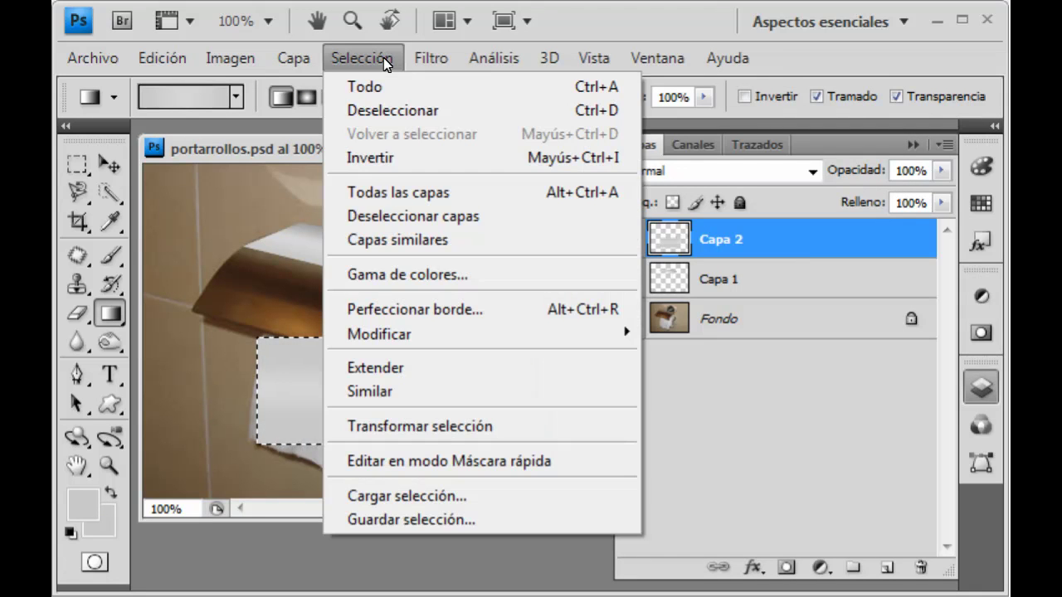
{"action": "left_click", "coordinate": [395, 110]}
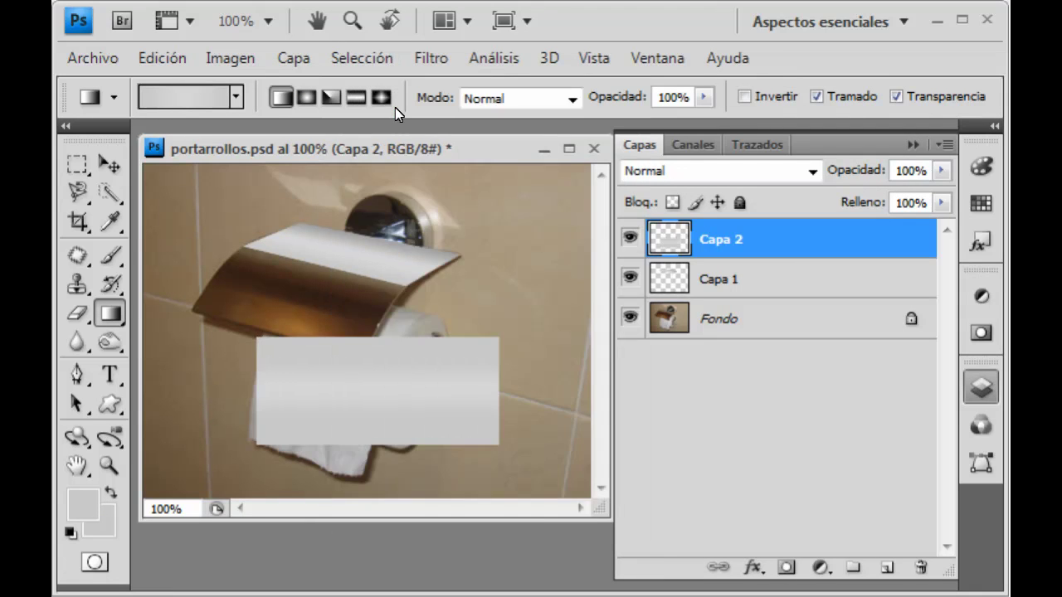
Distort the gradient rectangle onto the lid's sloping front face
{"action": "left_click", "coordinate": [153, 57]}
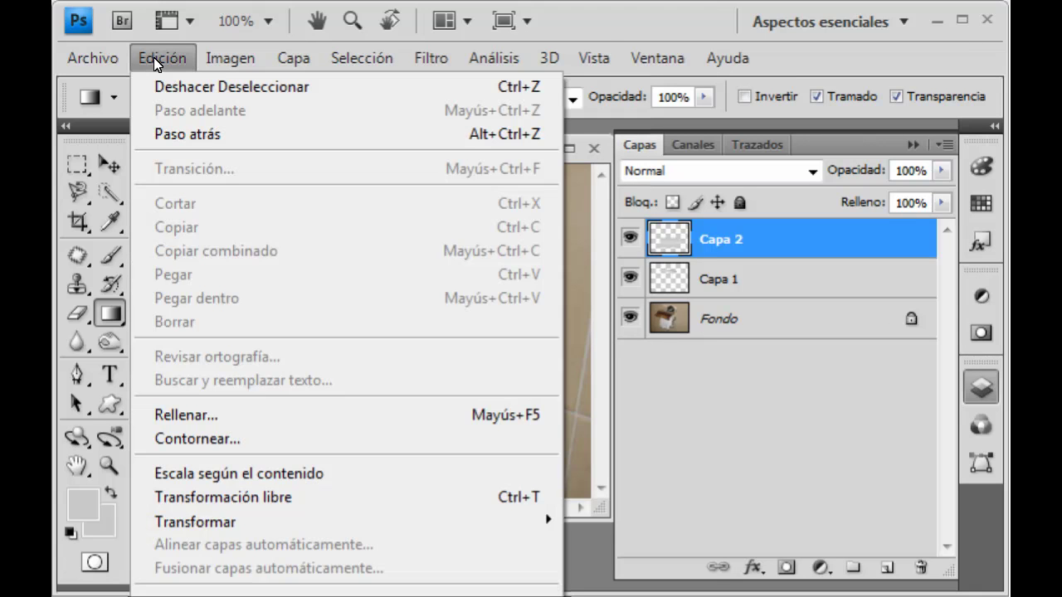
{"action": "mouse_move", "coordinate": [343, 521]}
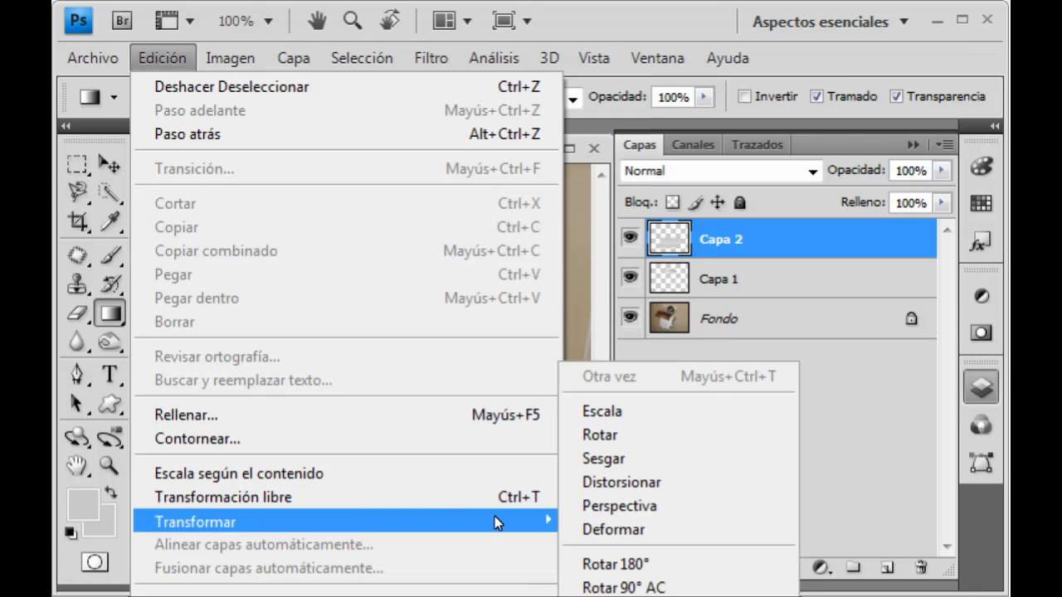
{"action": "left_click", "coordinate": [591, 531]}
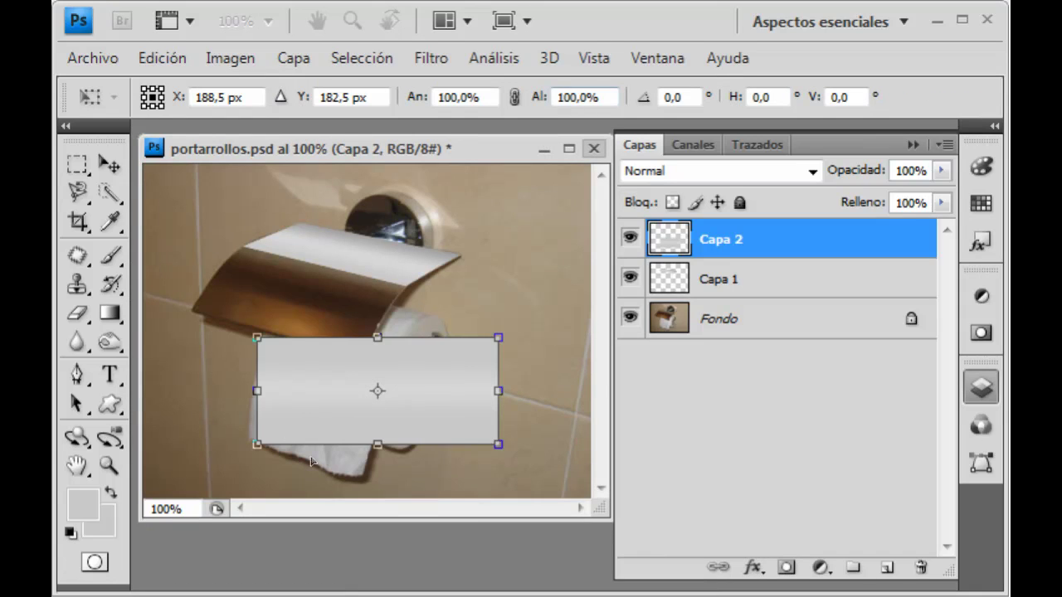
{"action": "left_click_drag", "start_coordinate": [254, 333], "coordinate": [243, 242]}
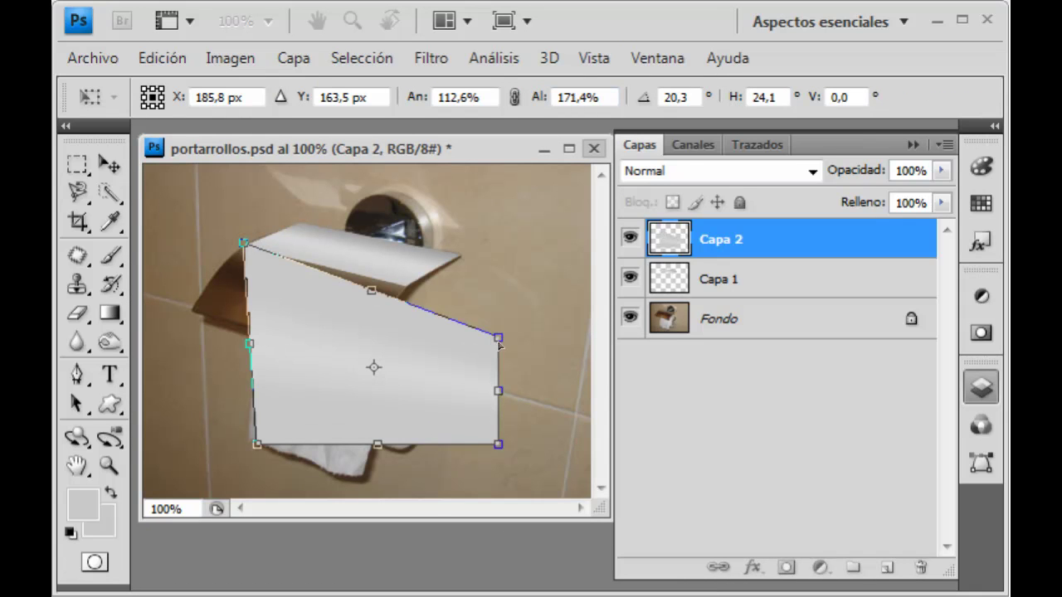
{"action": "left_click_drag", "start_coordinate": [497, 338], "coordinate": [404, 288]}
{"action": "left_click_drag", "start_coordinate": [254, 442], "coordinate": [190, 309]}
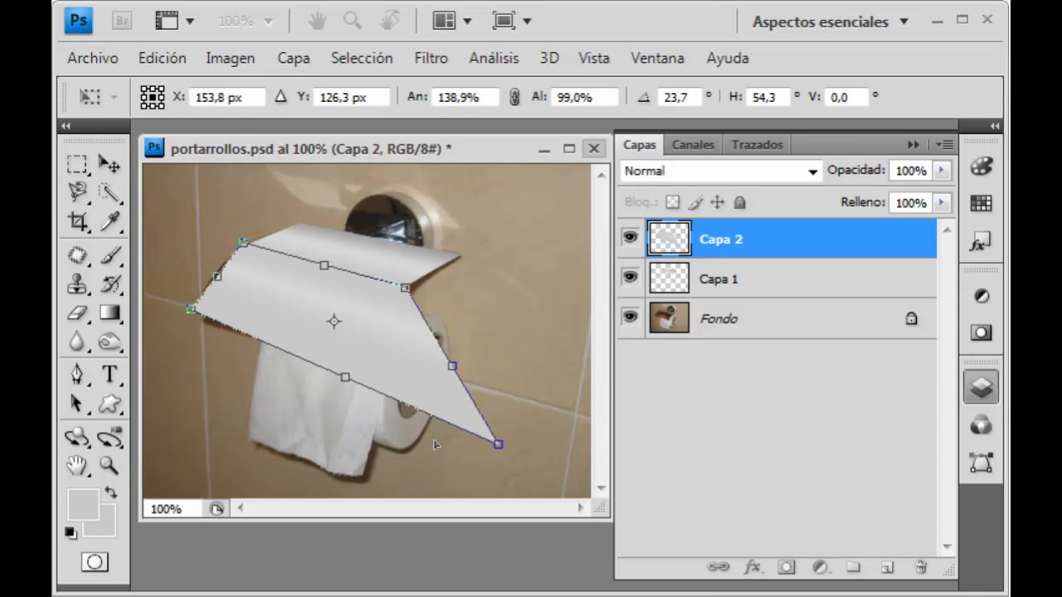
{"action": "left_click_drag", "start_coordinate": [498, 444], "coordinate": [361, 360]}
{"action": "key", "text": "Return"}
{"action": "key", "text": "g"}
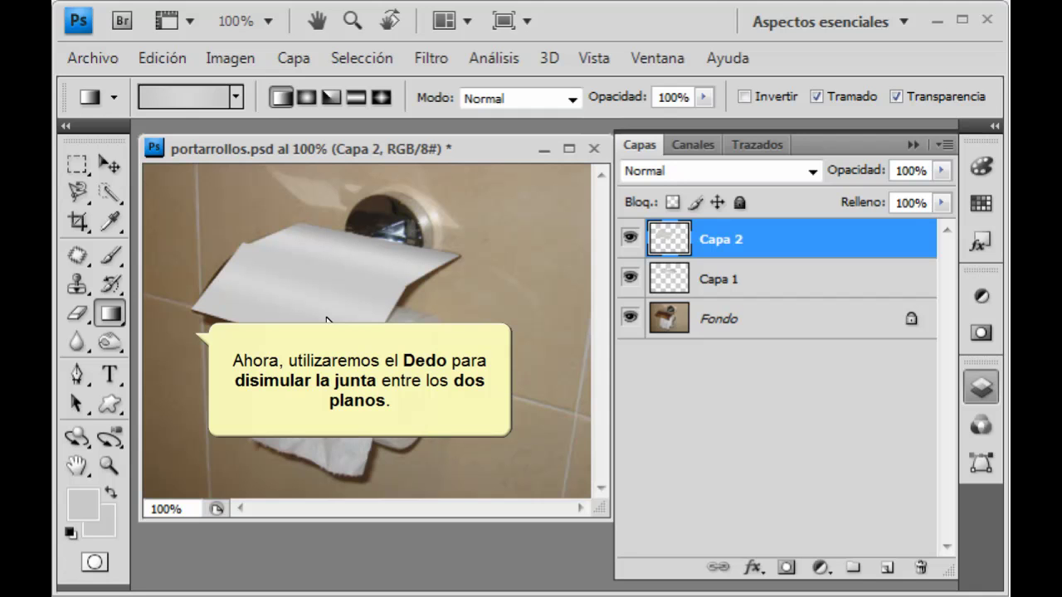
Select Capa 1 with Capa 2 and merge them into a single Capa 2 layer
{"action": "left_click", "coordinate": [77, 339]}
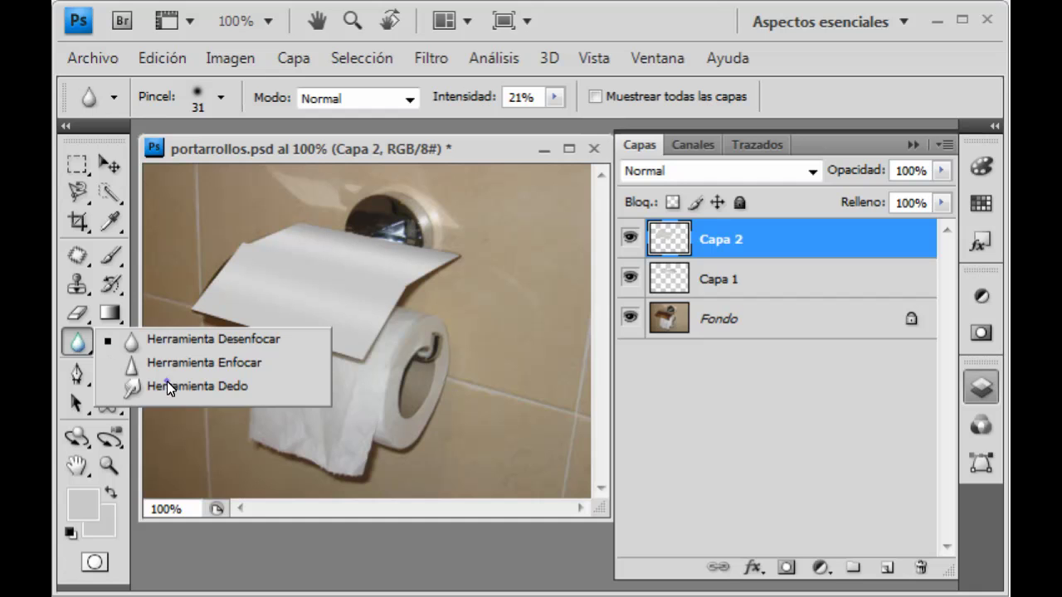
{"action": "left_click", "coordinate": [166, 382]}
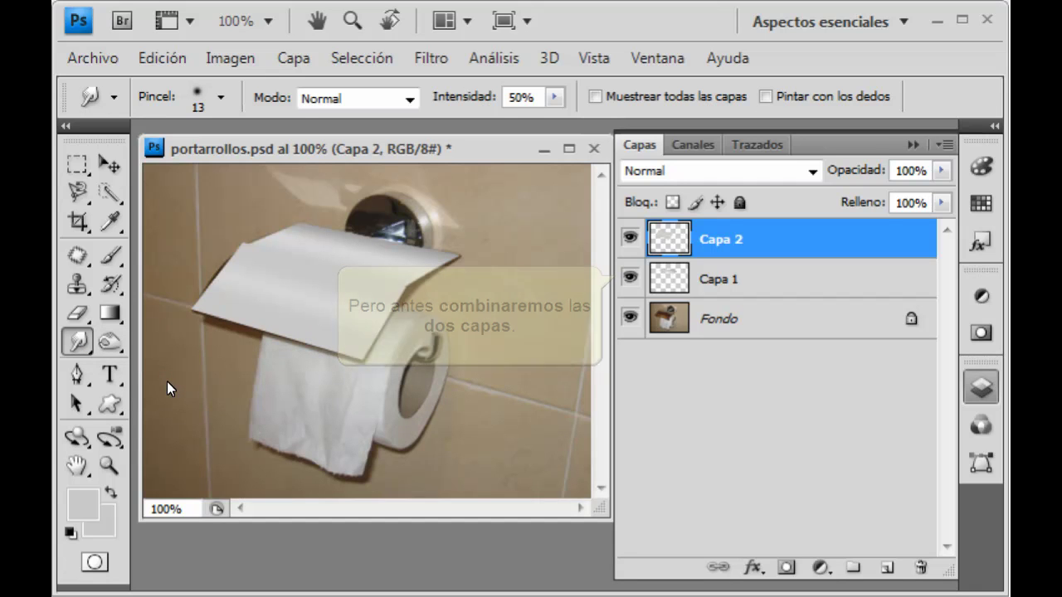
{"action": "left_click", "coordinate": [685, 281], "text": "shift"}
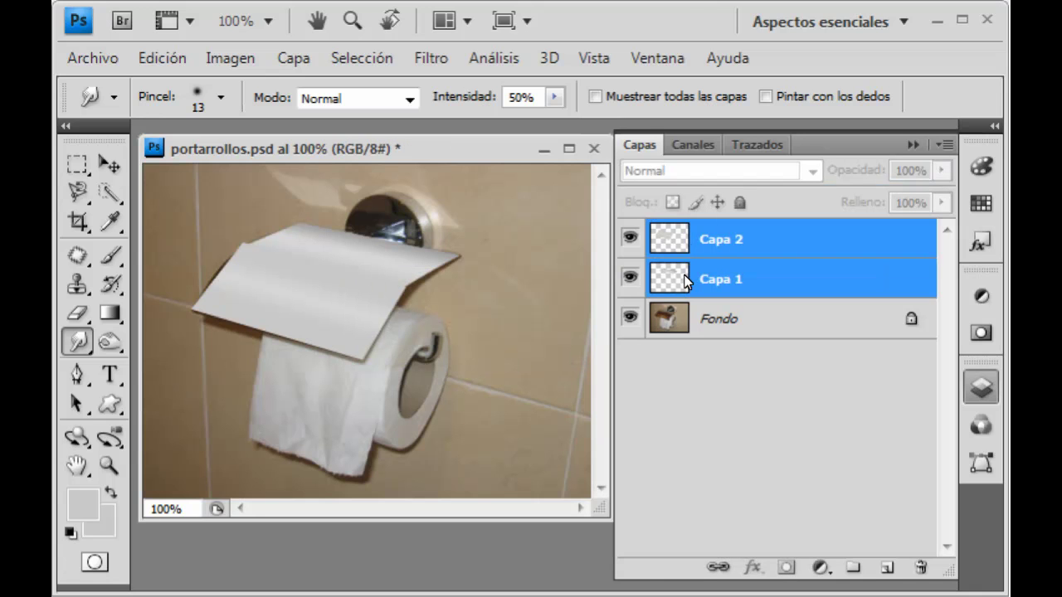
{"action": "left_click", "coordinate": [304, 62]}
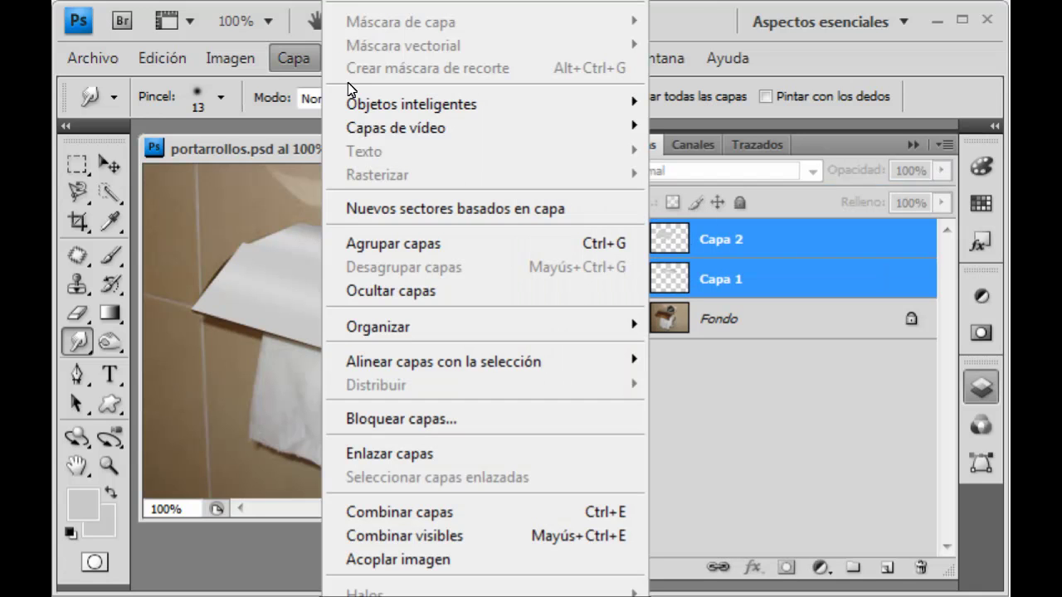
{"action": "left_click", "coordinate": [405, 511]}
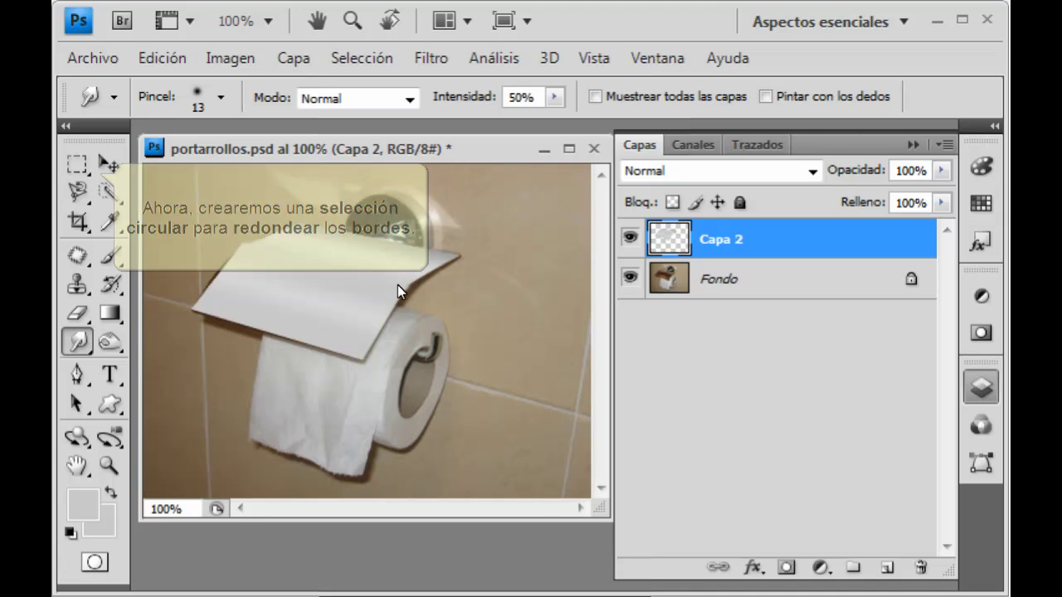
Erase the grey inside a tilted elliptical selection to round the lid's right end
{"action": "left_click", "coordinate": [77, 167]}
{"action": "left_click", "coordinate": [169, 187]}
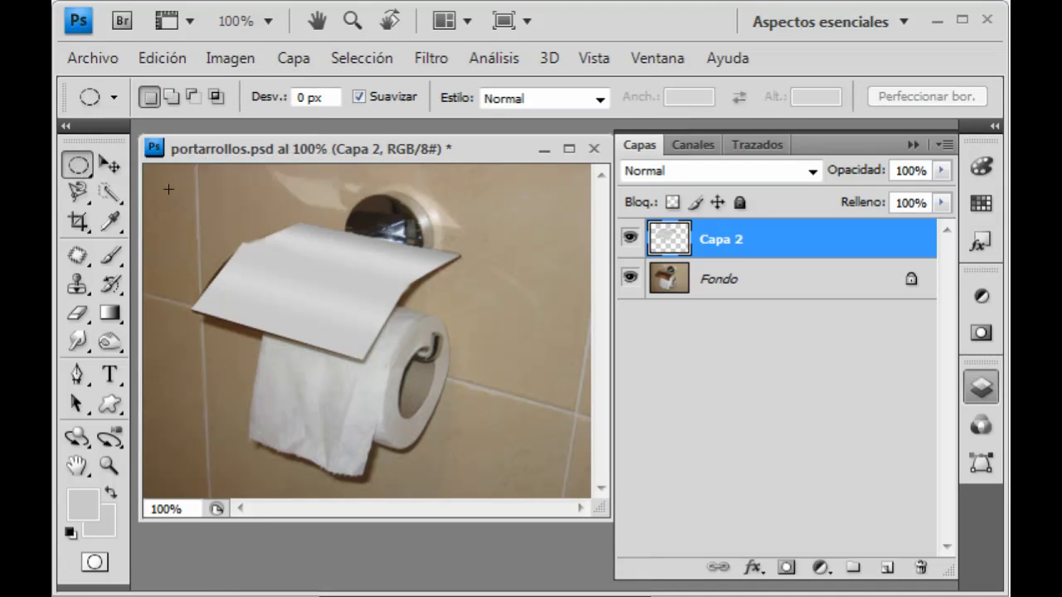
{"action": "left_click_drag", "start_coordinate": [405, 344], "coordinate": [566, 456]}
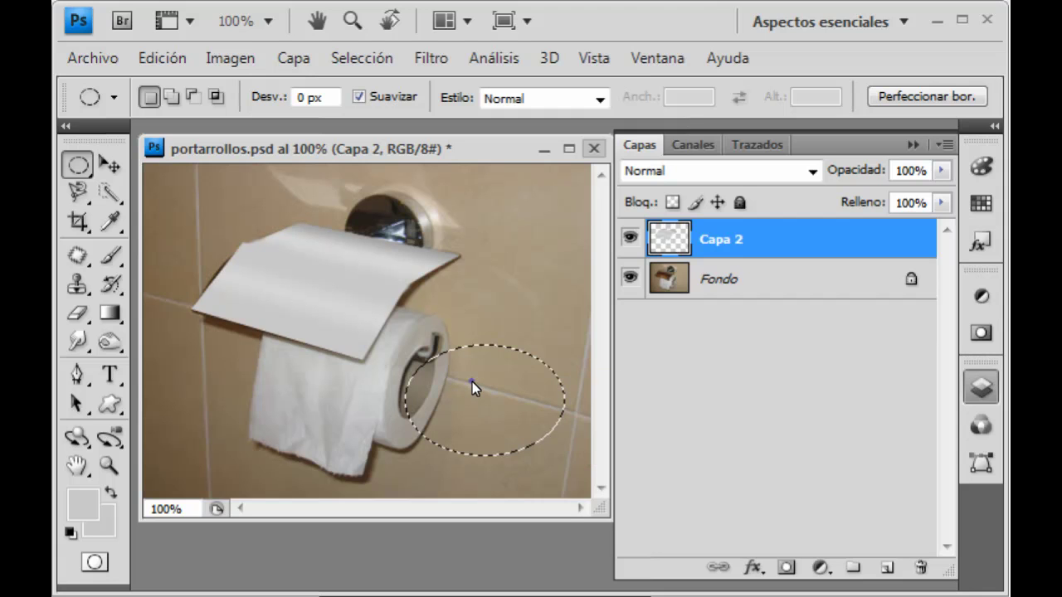
{"action": "right_click", "coordinate": [472, 382]}
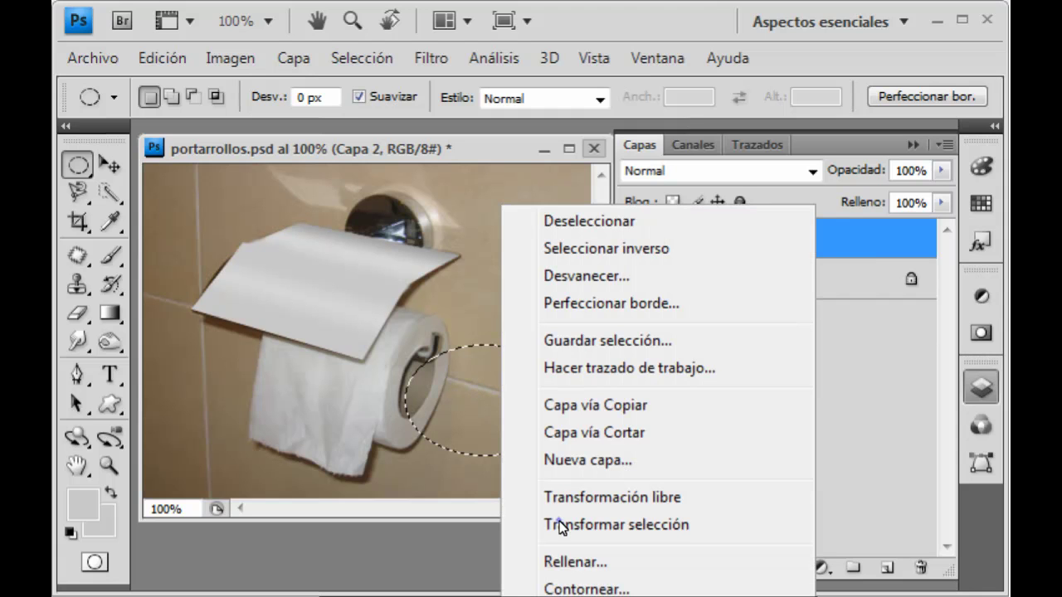
{"action": "left_click", "coordinate": [561, 524]}
{"action": "left_click_drag", "start_coordinate": [404, 406], "coordinate": [366, 397]}
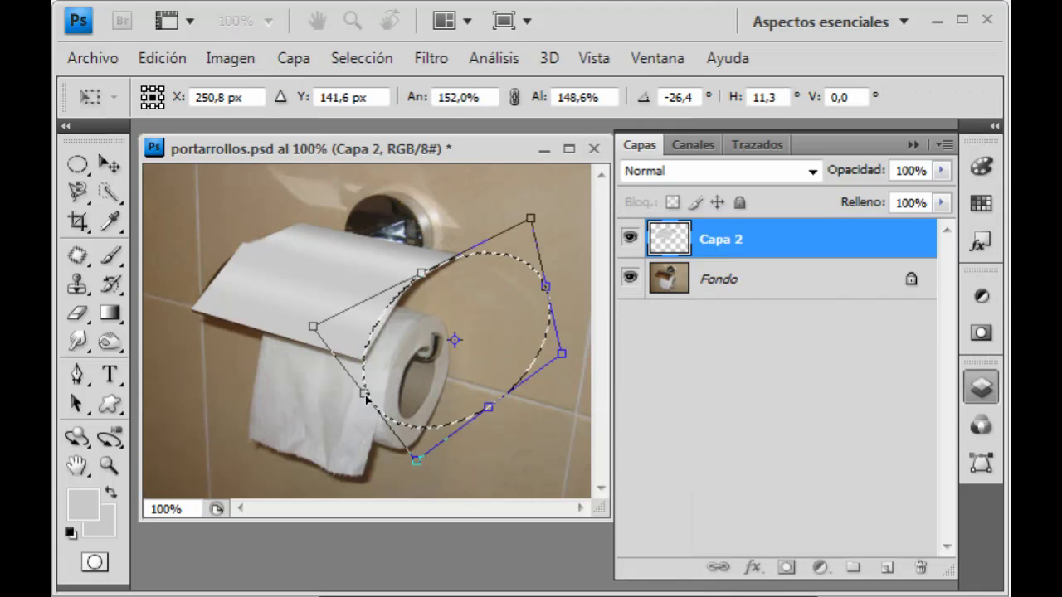
{"action": "key", "text": "Return"}
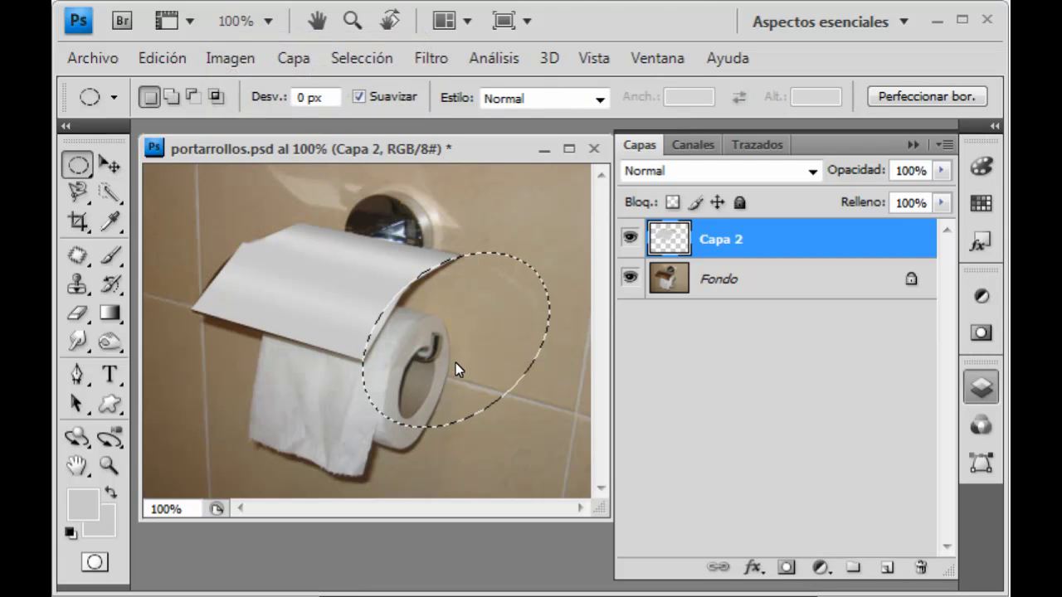
{"action": "left_click", "coordinate": [163, 56]}
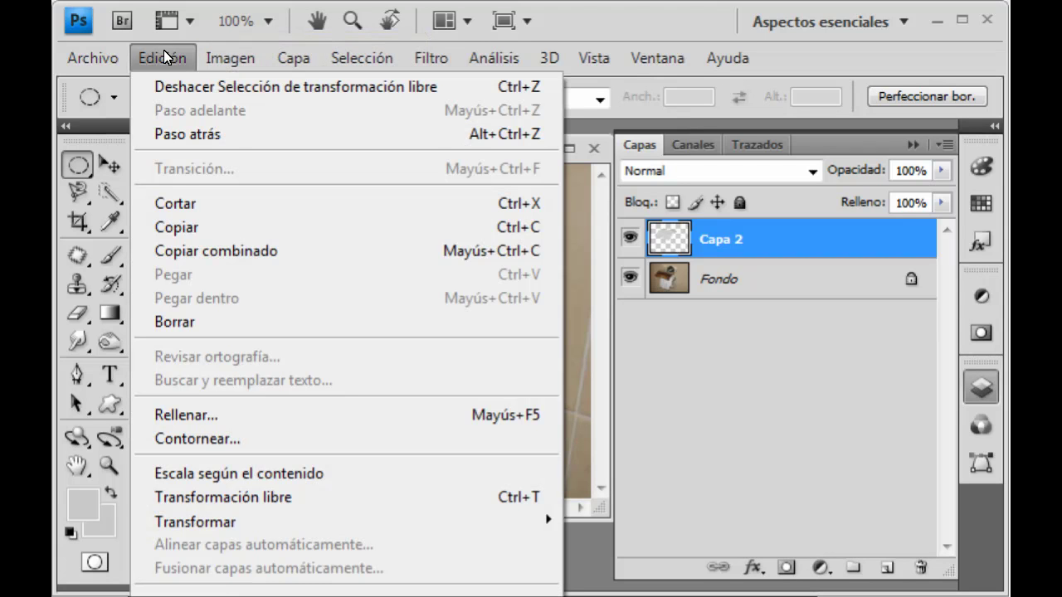
{"action": "left_click", "coordinate": [201, 328]}
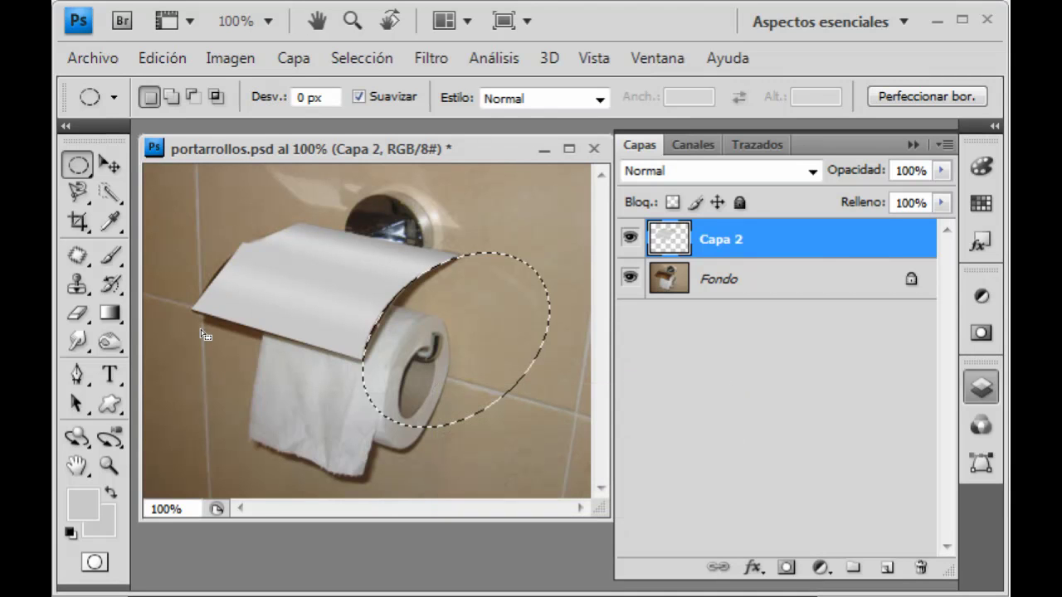
Move the ellipse onto the lid's left end, rotate it slightly, and zoom in on its edge
{"action": "left_click_drag", "start_coordinate": [403, 330], "coordinate": [227, 300]}
{"action": "right_click", "coordinate": [228, 303]}
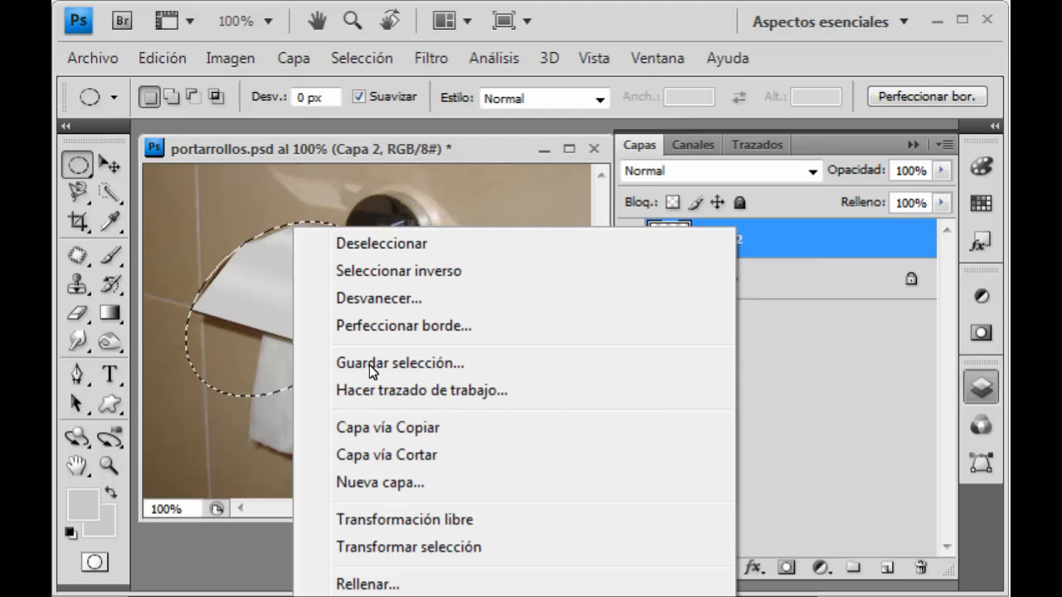
{"action": "left_click", "coordinate": [410, 547]}
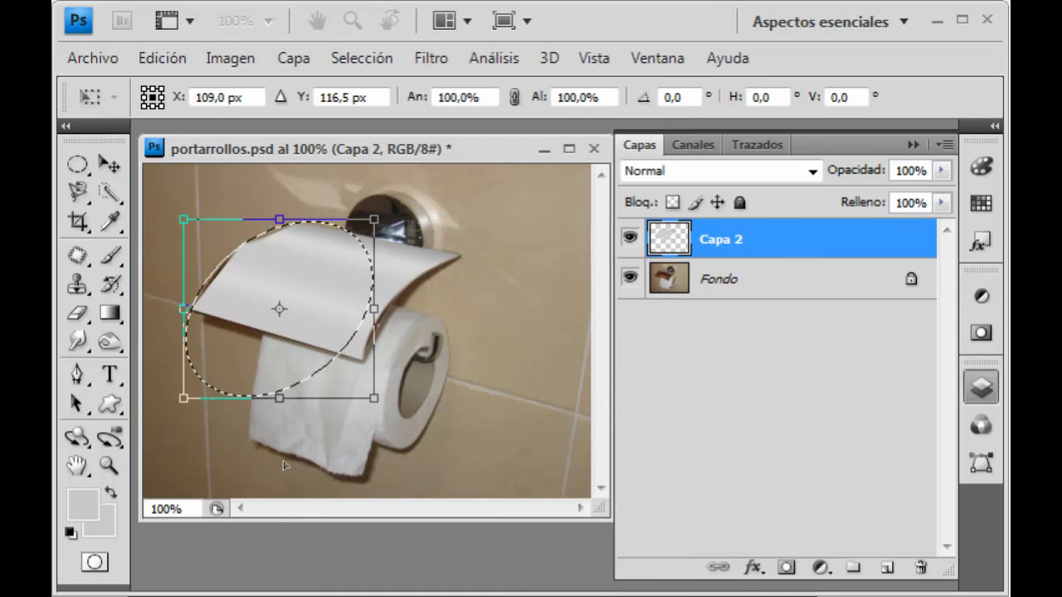
{"action": "left_click_drag", "start_coordinate": [242, 238], "coordinate": [278, 243]}
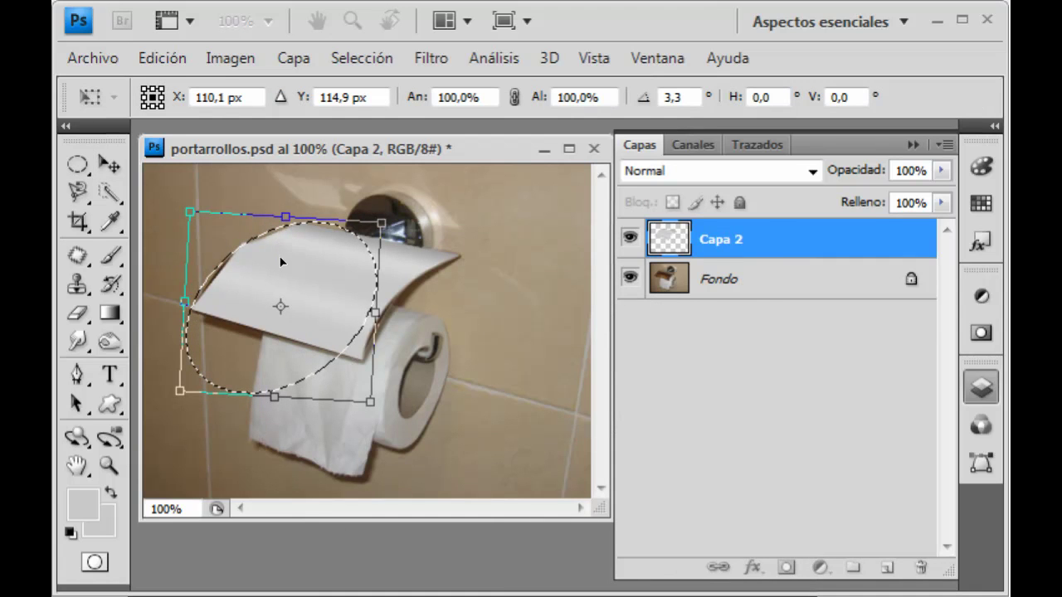
{"action": "key", "text": "Return"}
{"action": "left_click", "coordinate": [353, 20]}
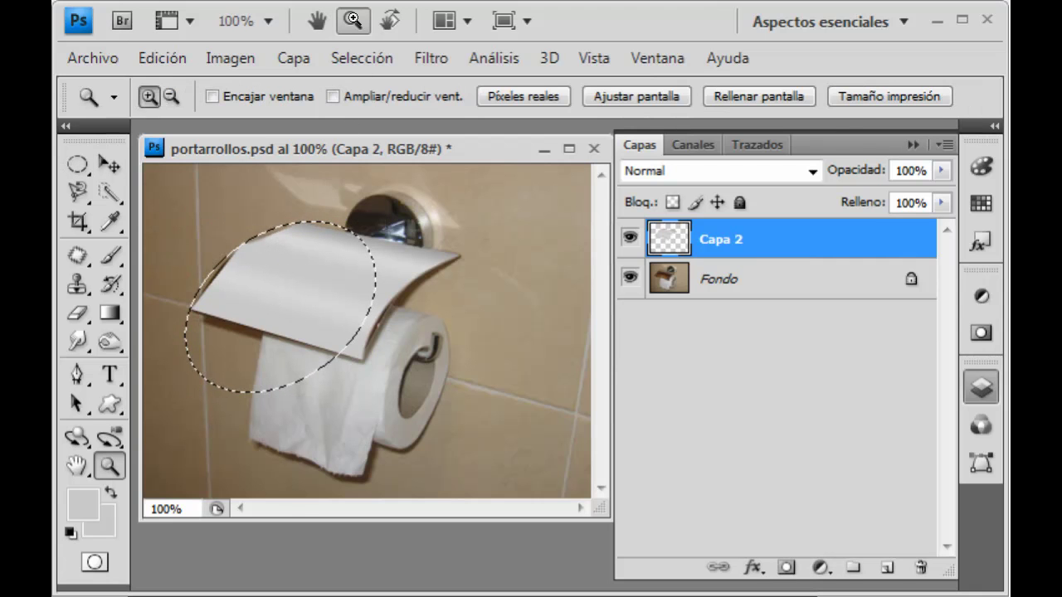
{"action": "left_click", "coordinate": [258, 235]}
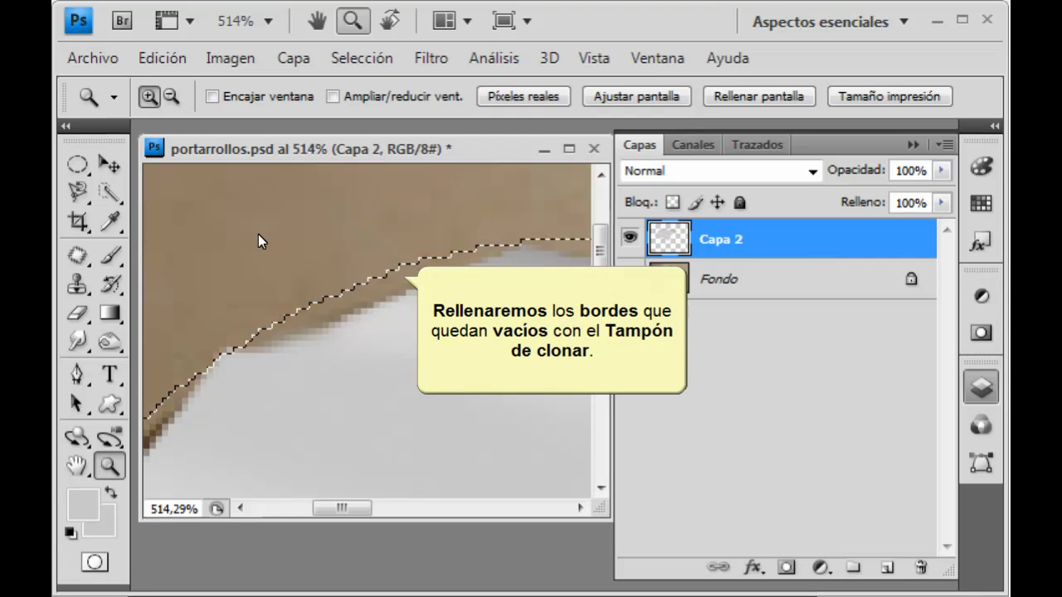
Clone-stamp grey over the brown fringes along the lid's left edge, then return to 100% view
{"action": "left_click", "coordinate": [76, 287]}
{"action": "left_click", "coordinate": [475, 360], "text": "alt"}
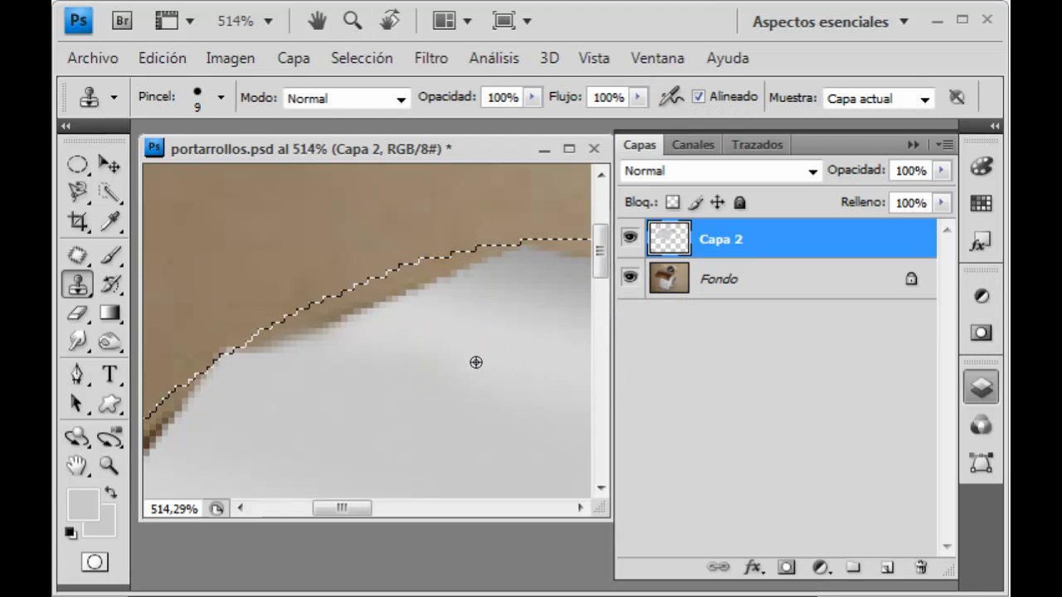
{"action": "left_click_drag", "start_coordinate": [441, 278], "coordinate": [143, 423]}
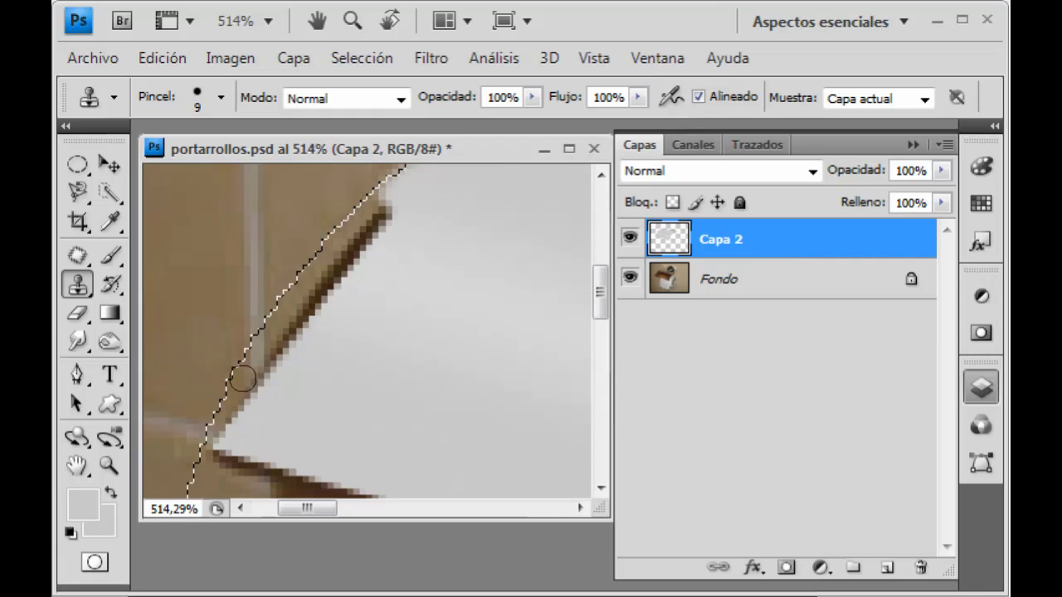
{"action": "left_click", "coordinate": [199, 422], "text": "shift"}
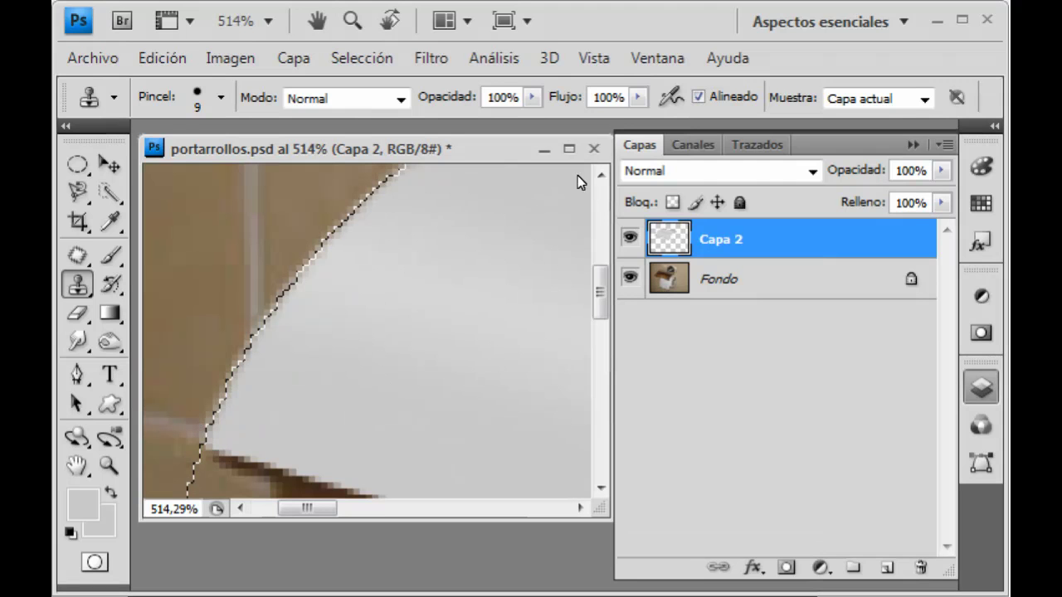
{"action": "left_click", "coordinate": [592, 57]}
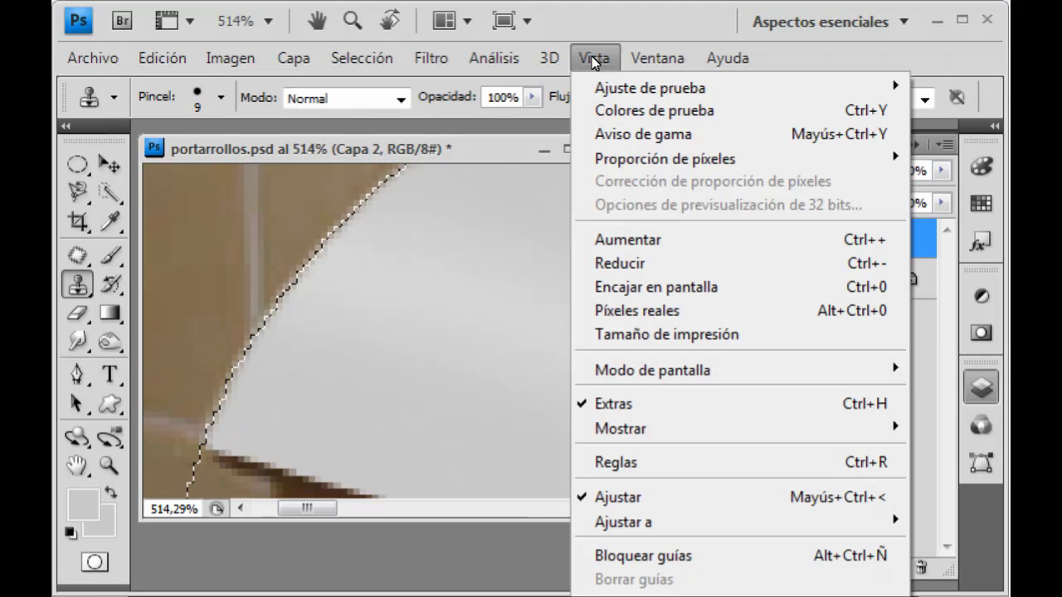
{"action": "left_click", "coordinate": [624, 311]}
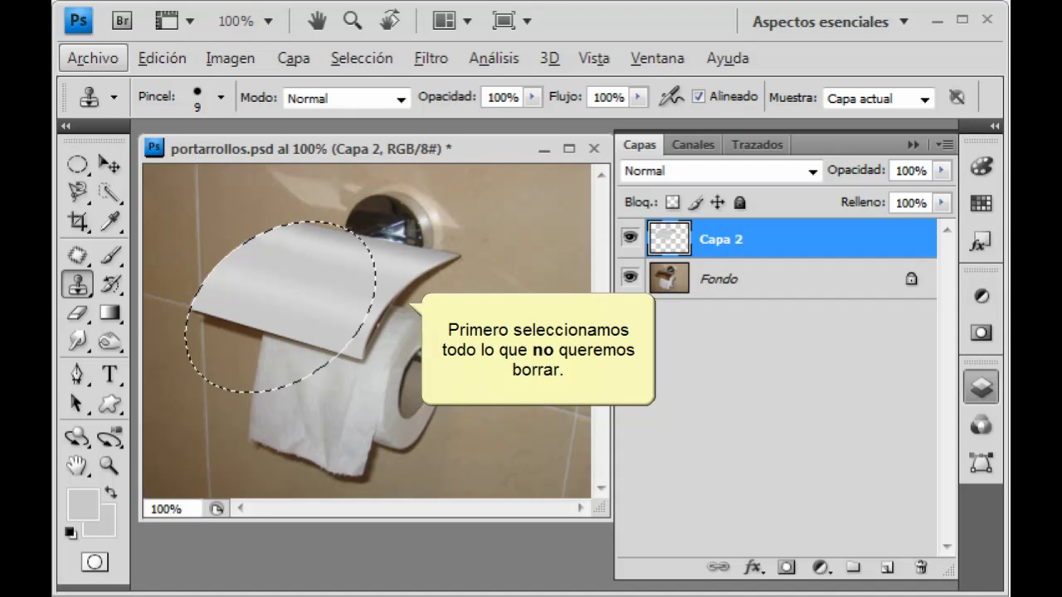
Add a rectangle to the ellipse selection, invert it, and erase the stray grey outside the lid
{"action": "left_click", "coordinate": [76, 165]}
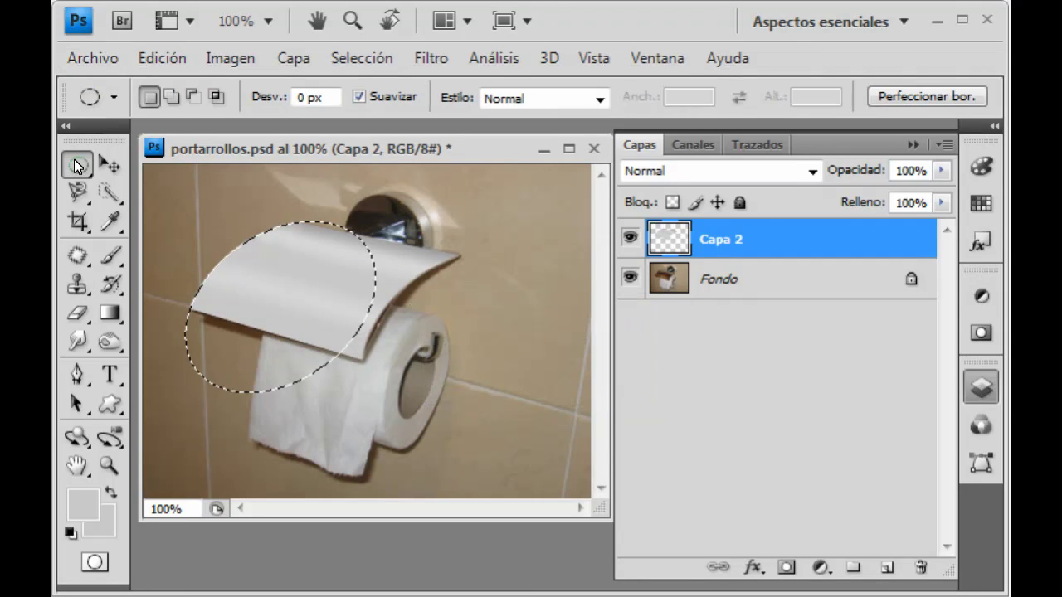
{"action": "left_click", "coordinate": [137, 165]}
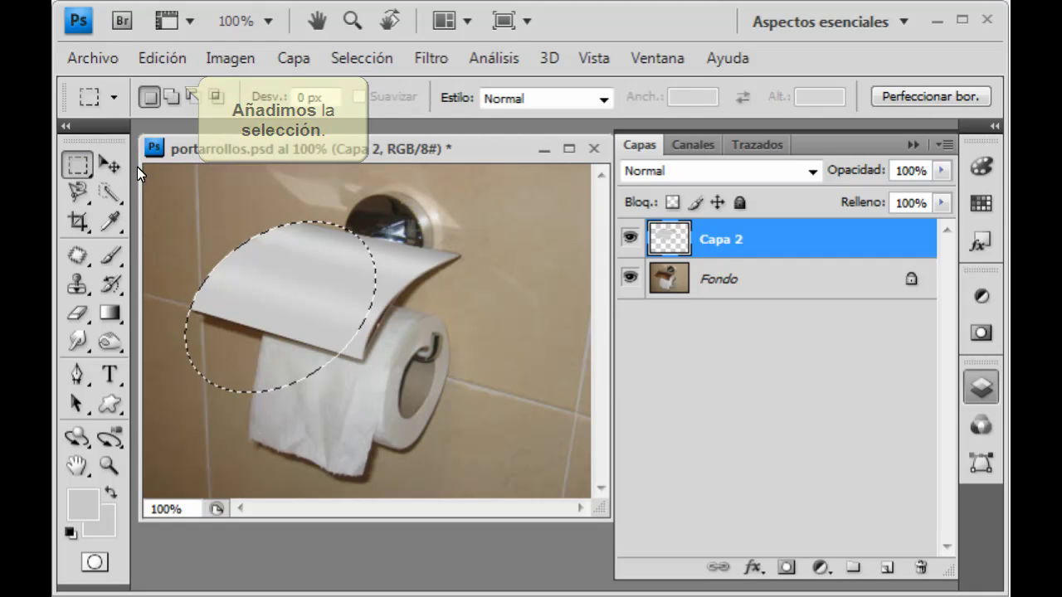
{"action": "left_click", "coordinate": [172, 98]}
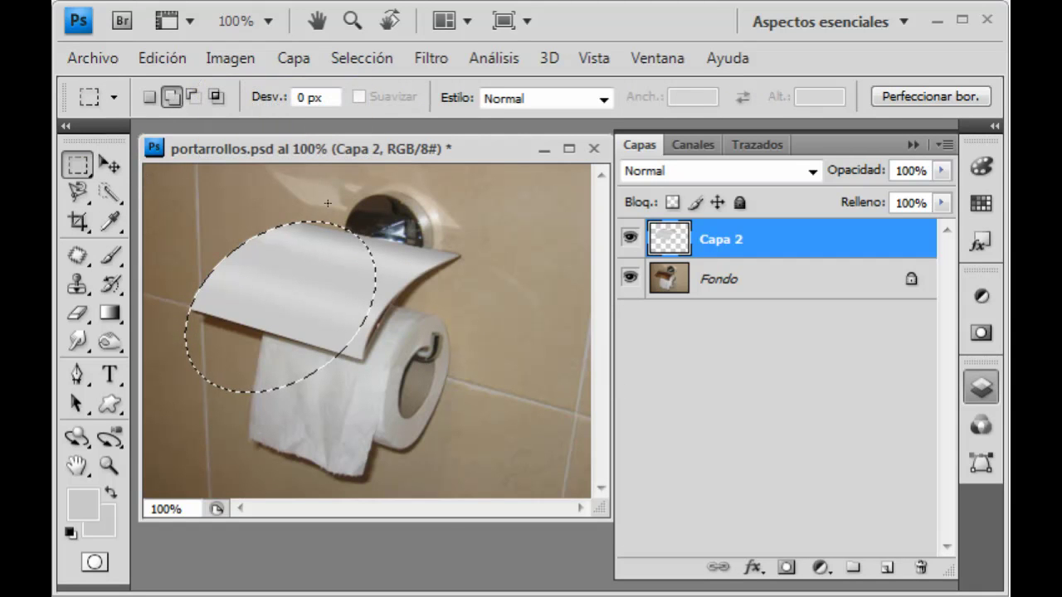
{"action": "left_click_drag", "start_coordinate": [330, 216], "coordinate": [469, 389]}
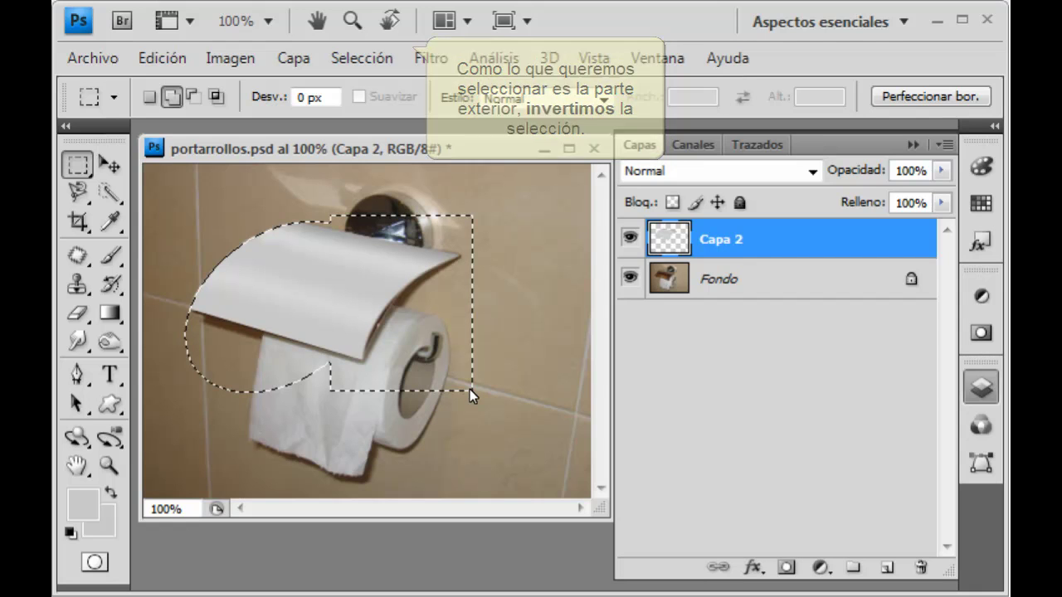
{"action": "left_click", "coordinate": [365, 60]}
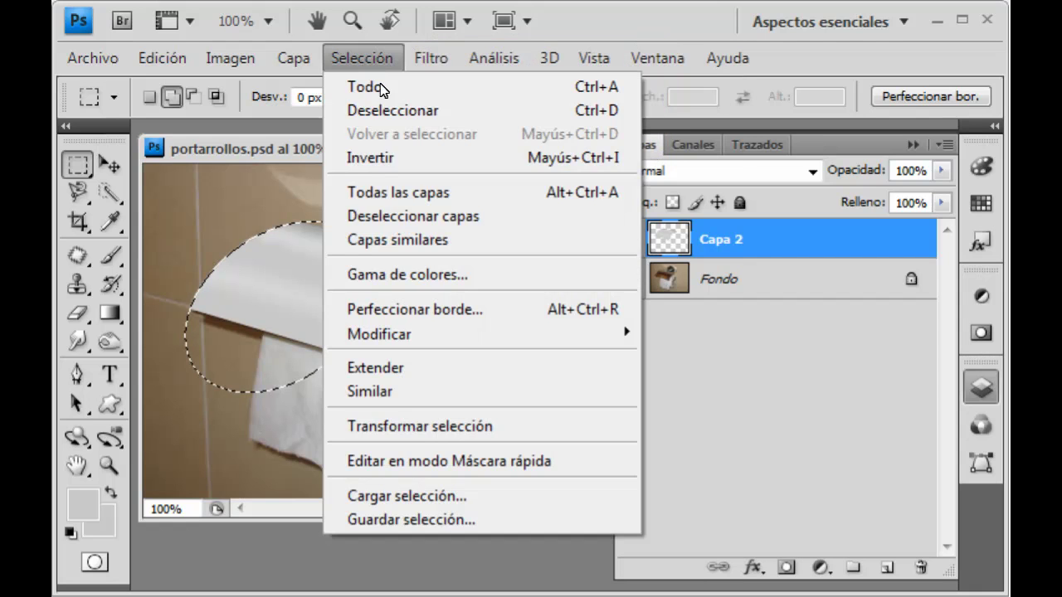
{"action": "left_click", "coordinate": [386, 158]}
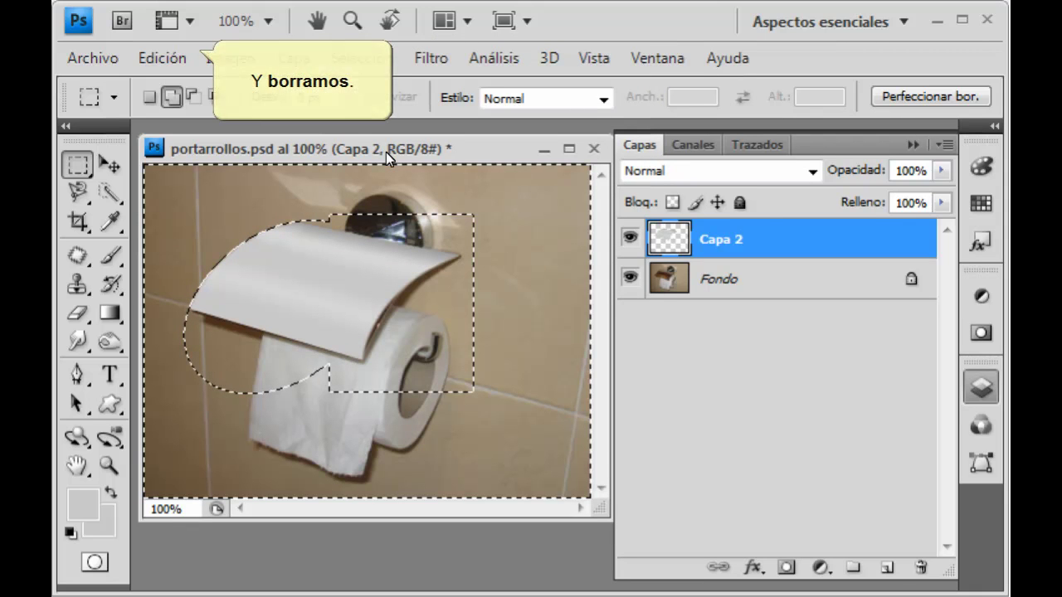
{"action": "left_click", "coordinate": [156, 60]}
{"action": "left_click", "coordinate": [239, 321]}
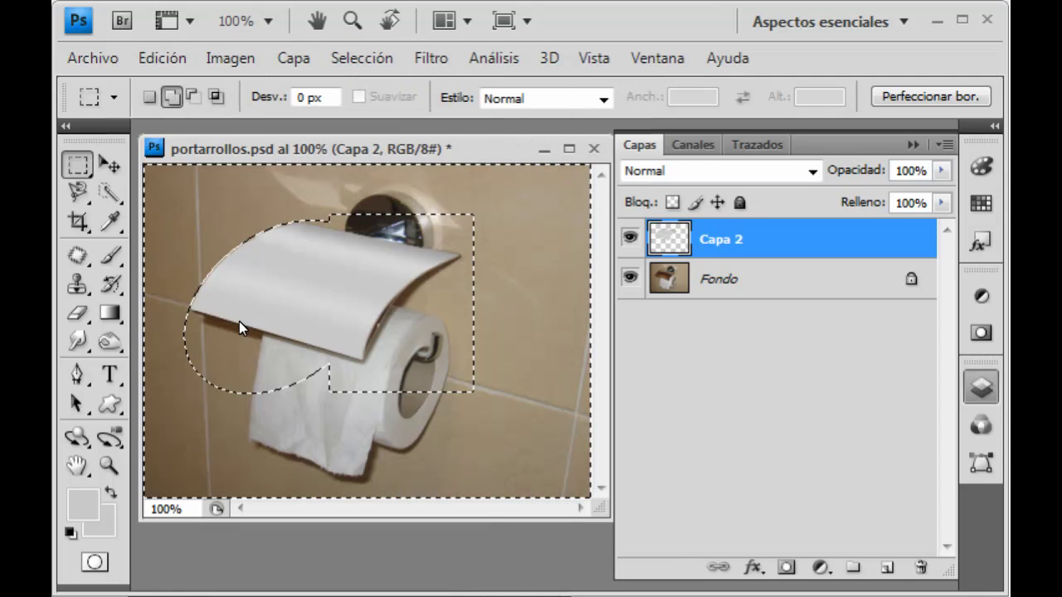
{"action": "left_click", "coordinate": [358, 59]}
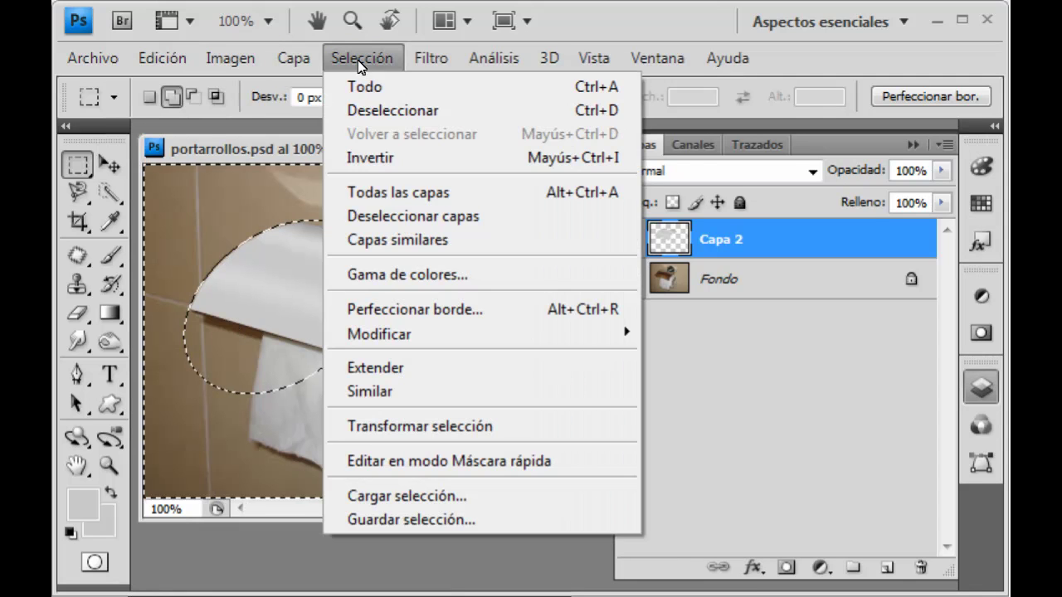
{"action": "left_click", "coordinate": [368, 112]}
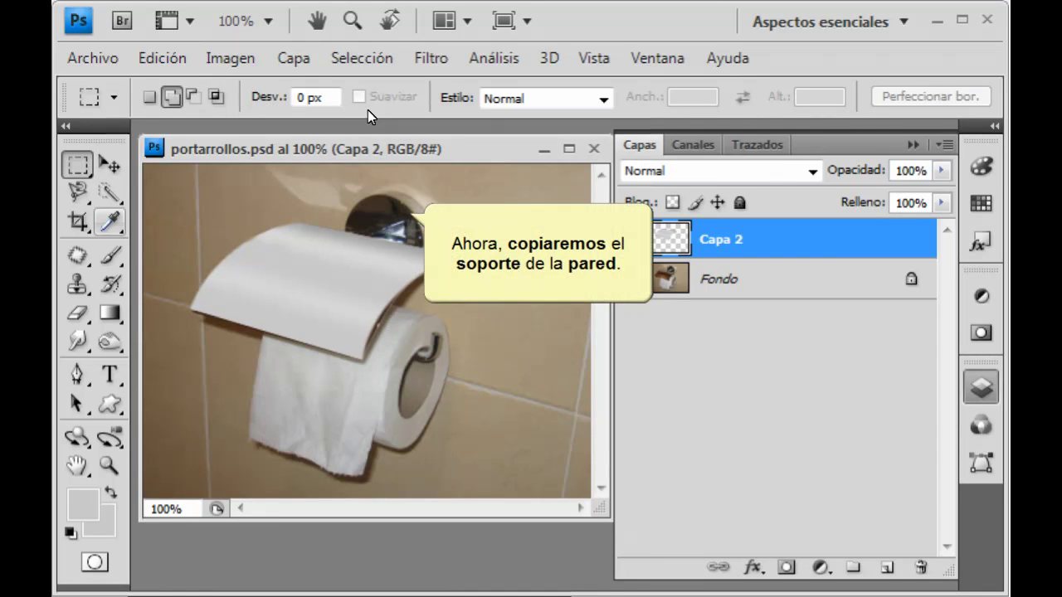
Pick the Elliptical Marquee, add empty layer Capa 3, and hide Capa 2 to reveal the chrome lid
{"action": "left_click", "coordinate": [78, 170]}
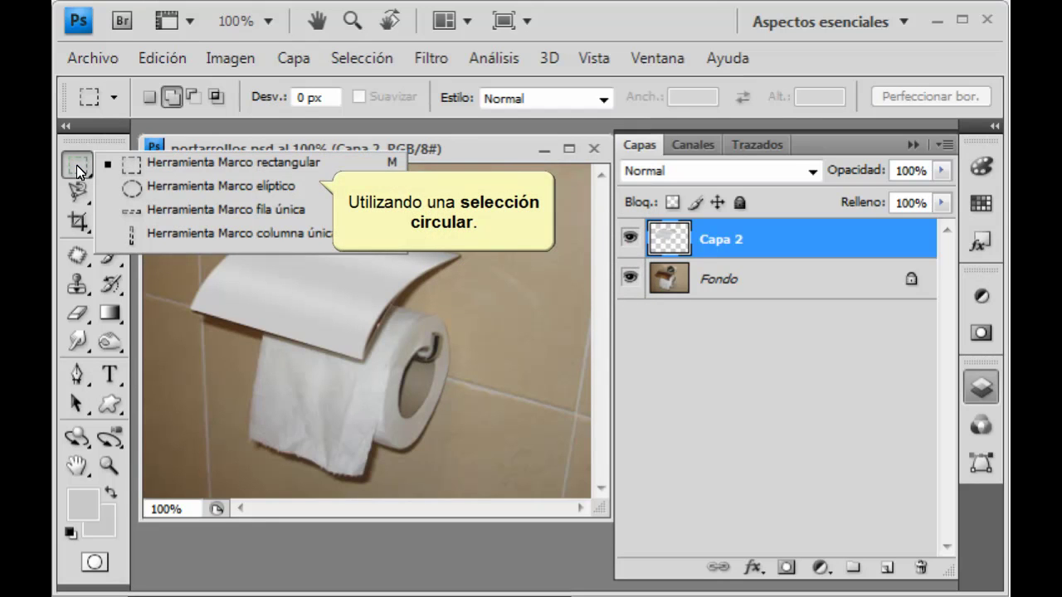
{"action": "left_click", "coordinate": [151, 191]}
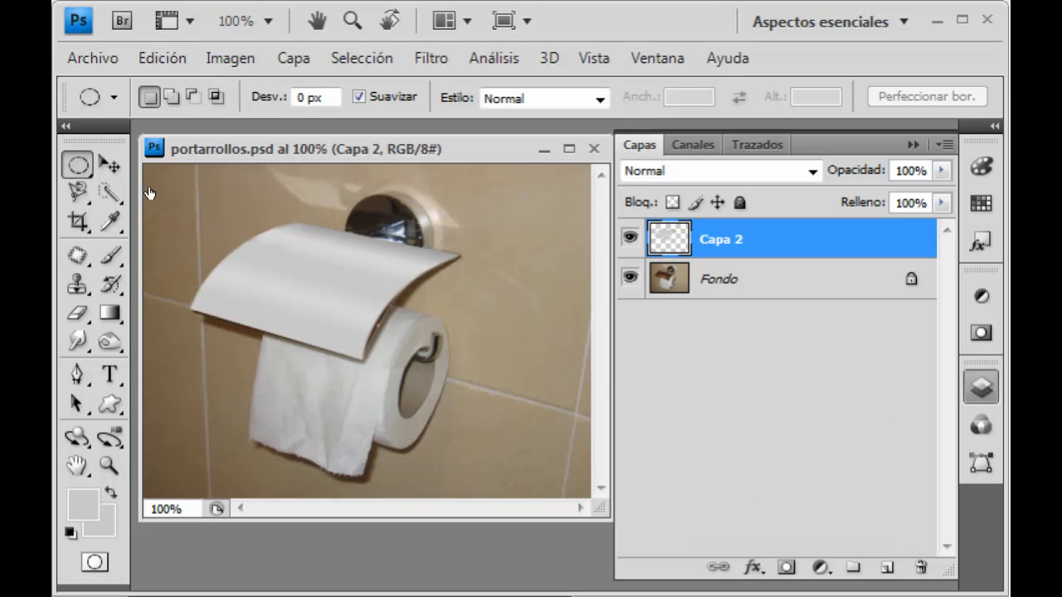
{"action": "left_click", "coordinate": [886, 569]}
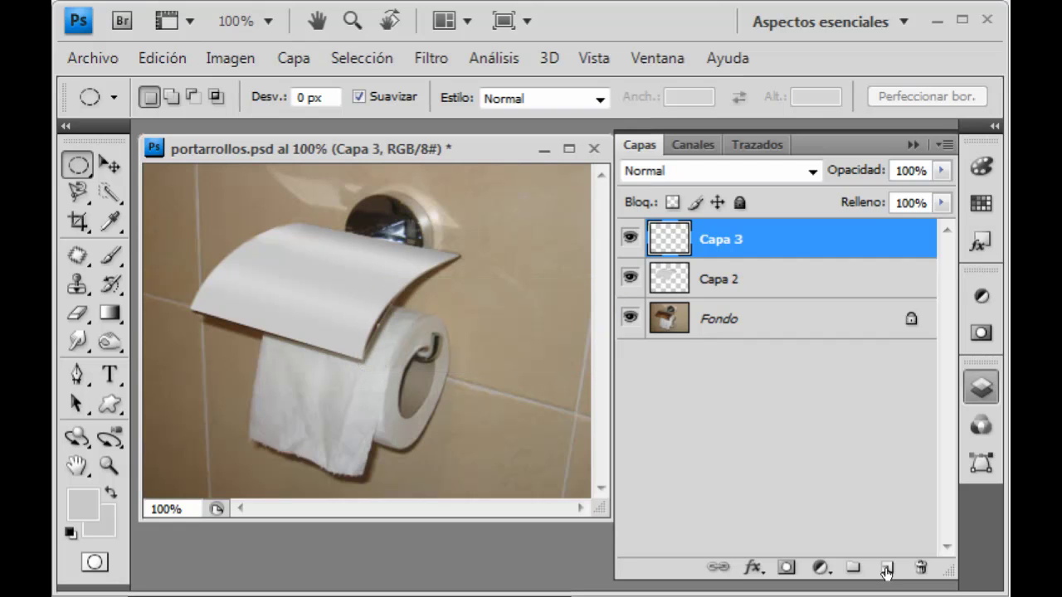
{"action": "left_click", "coordinate": [629, 278]}
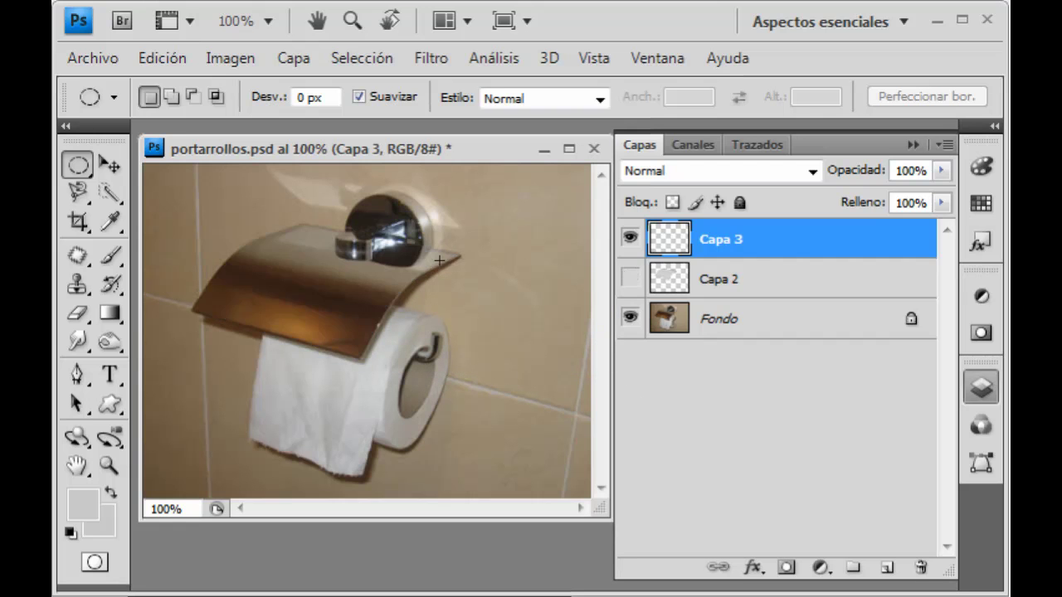
Select a circle around the chrome wall knob and set foreground a5a5a5 and background dcdcdc
{"action": "left_click_drag", "start_coordinate": [337, 197], "coordinate": [426, 283]}
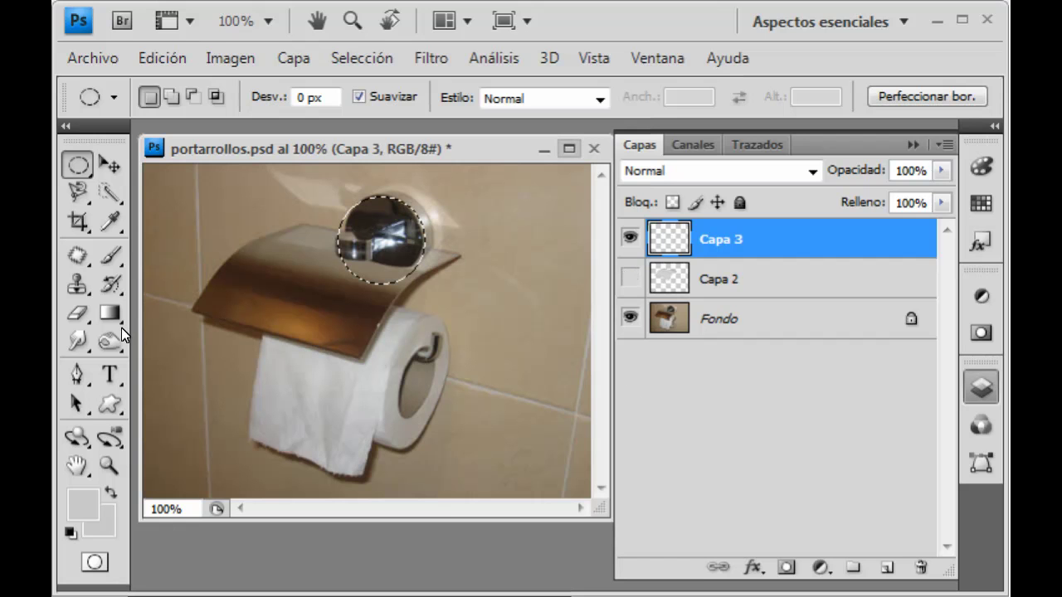
{"action": "left_click", "coordinate": [79, 509]}
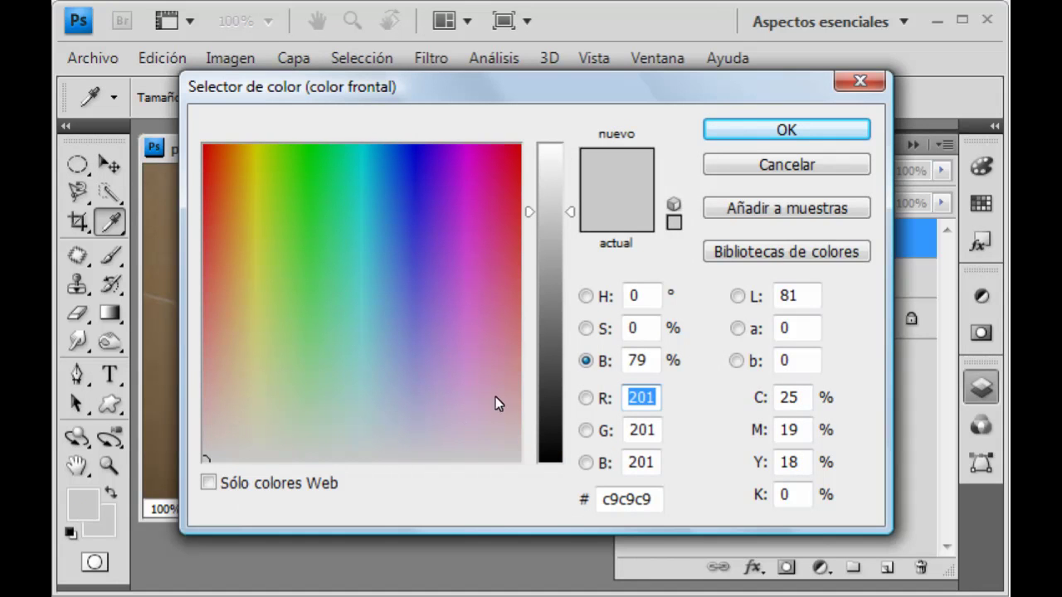
{"action": "left_click", "coordinate": [548, 255]}
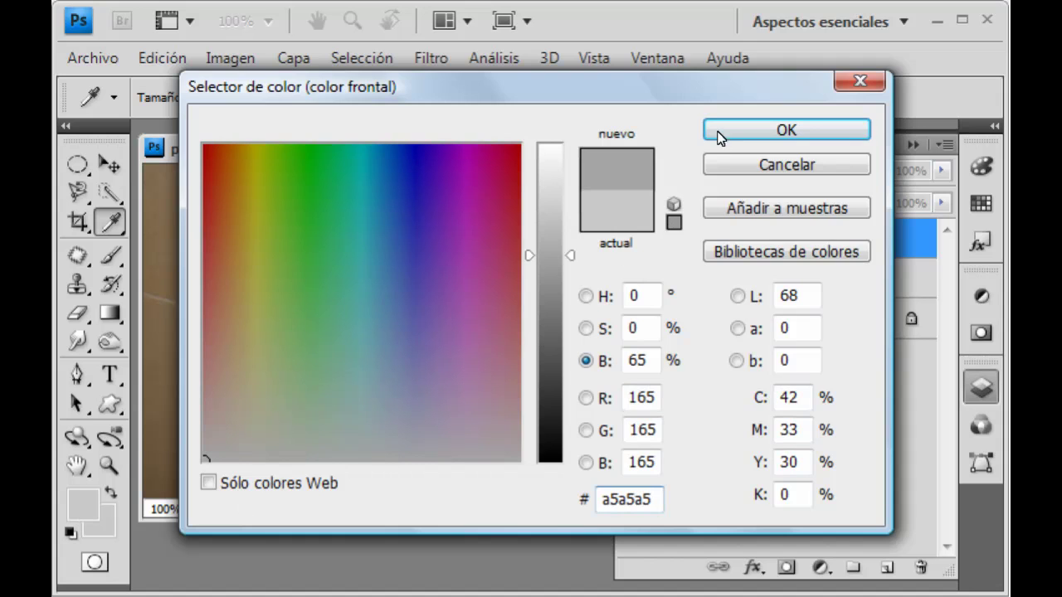
{"action": "left_click", "coordinate": [718, 133]}
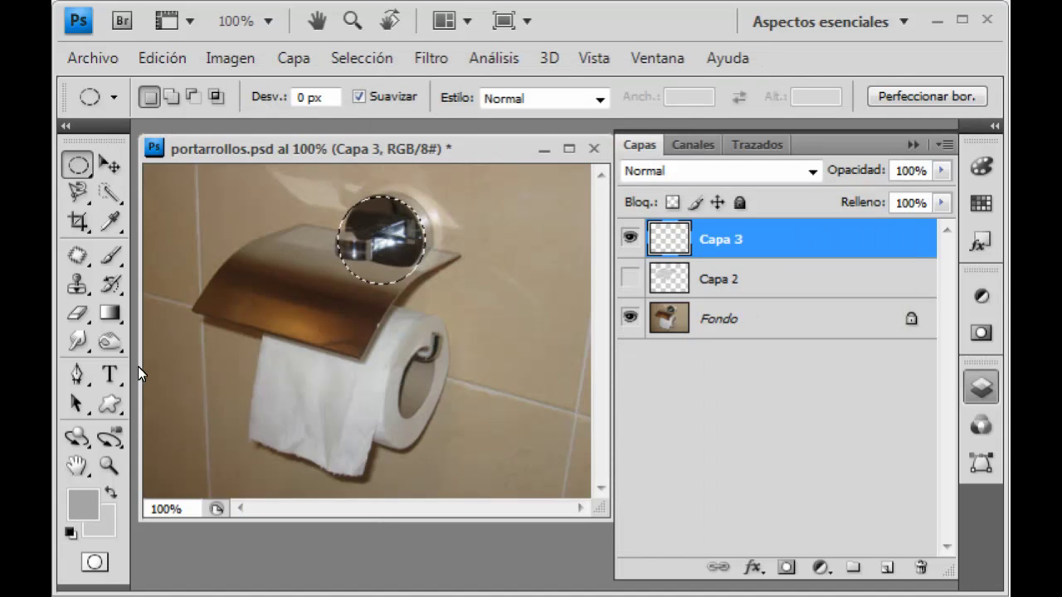
{"action": "left_click", "coordinate": [107, 528]}
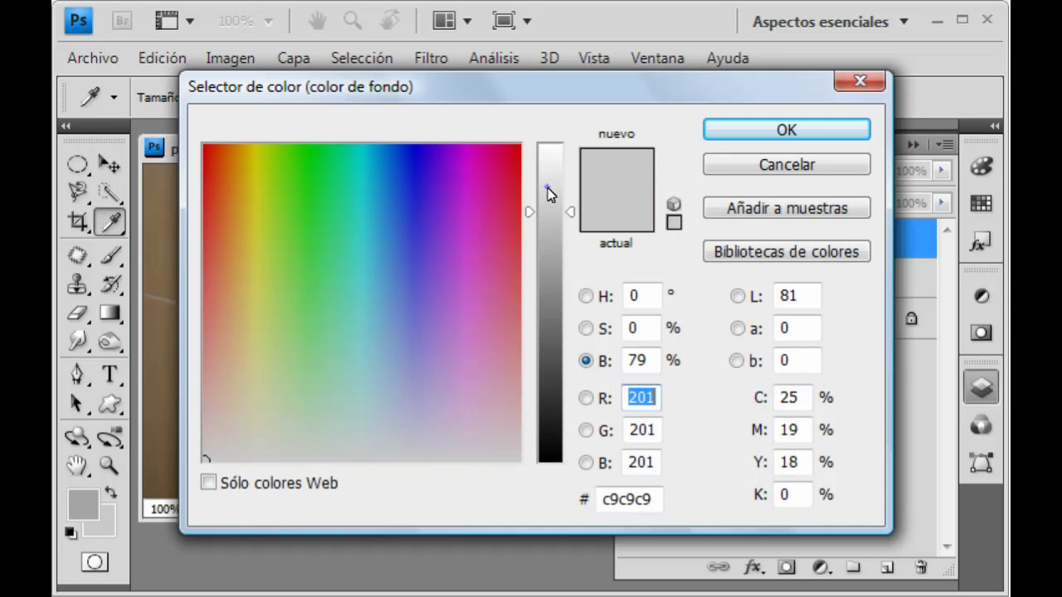
{"action": "left_click_drag", "start_coordinate": [547, 204], "coordinate": [548, 187]}
{"action": "left_click", "coordinate": [722, 129]}
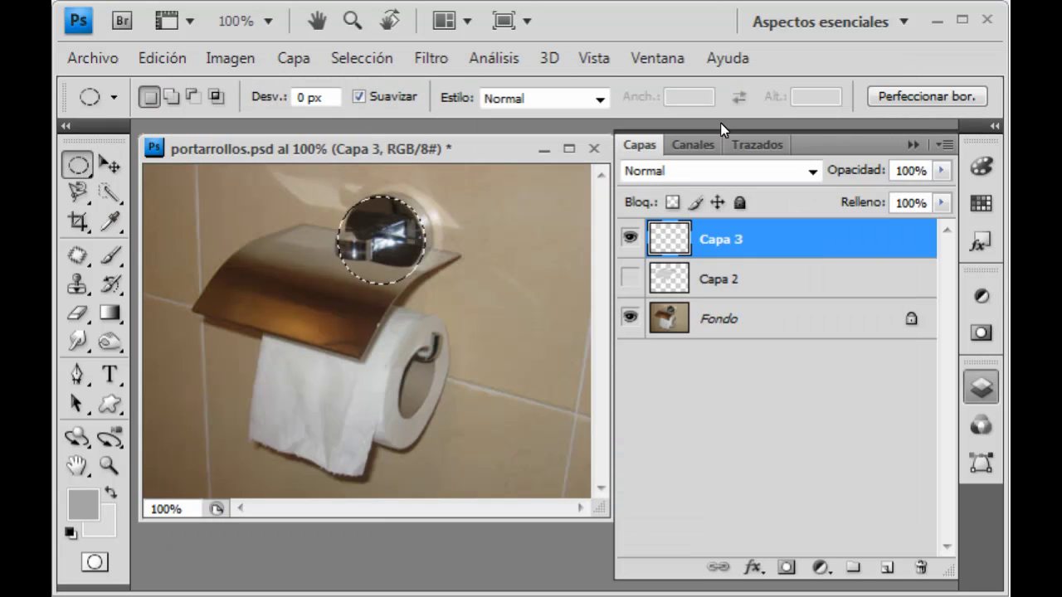
Fill the knob circle on Capa 3 with a gray gradient and clear the selection
{"action": "left_click", "coordinate": [107, 313]}
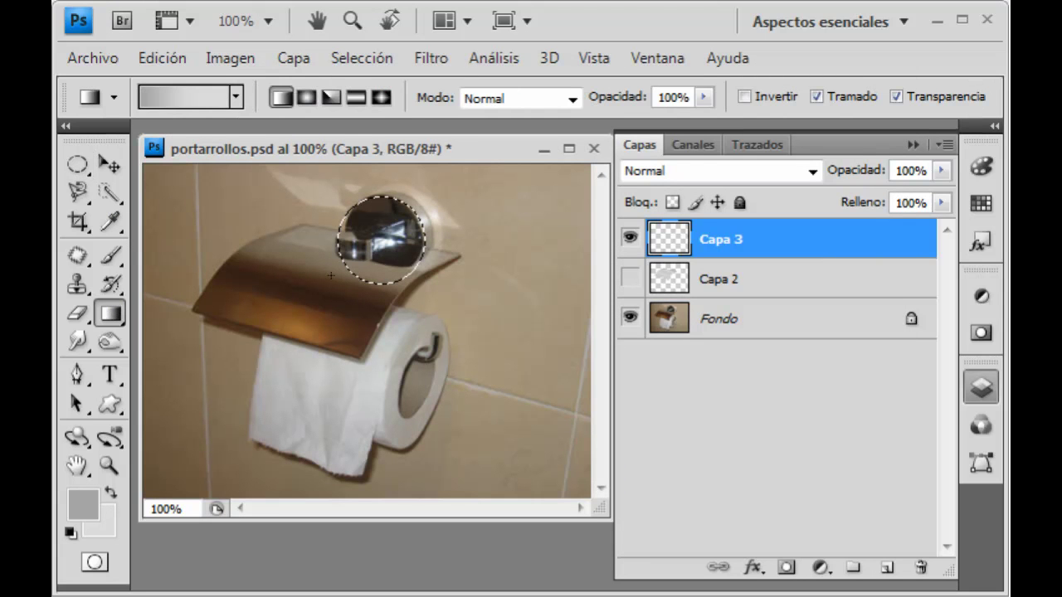
{"action": "left_click_drag", "start_coordinate": [375, 213], "coordinate": [373, 260]}
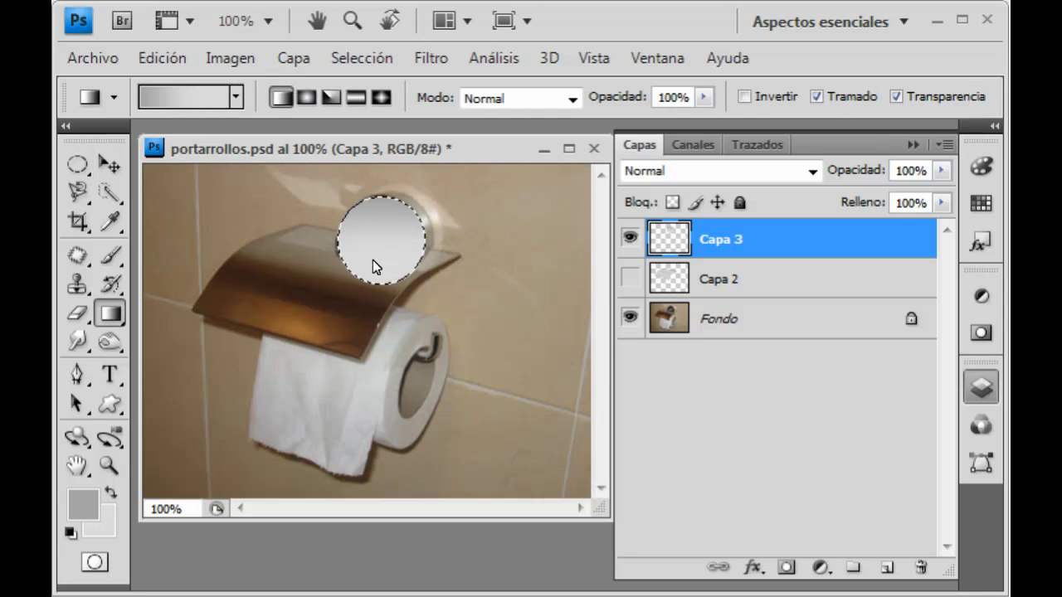
{"action": "left_click", "coordinate": [359, 59]}
{"action": "left_click", "coordinate": [373, 112]}
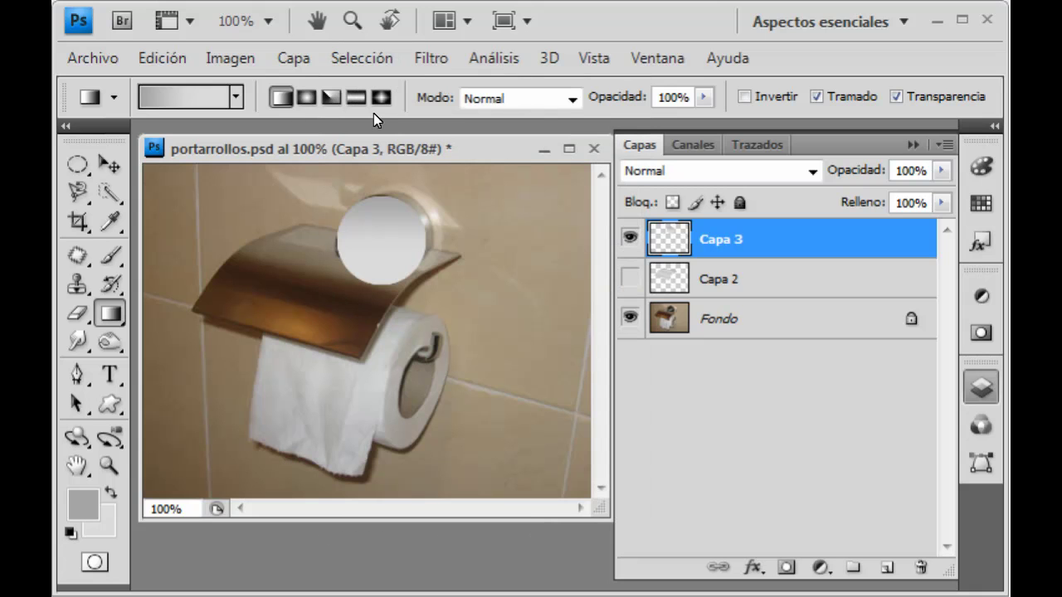
{"action": "left_click", "coordinate": [168, 51]}
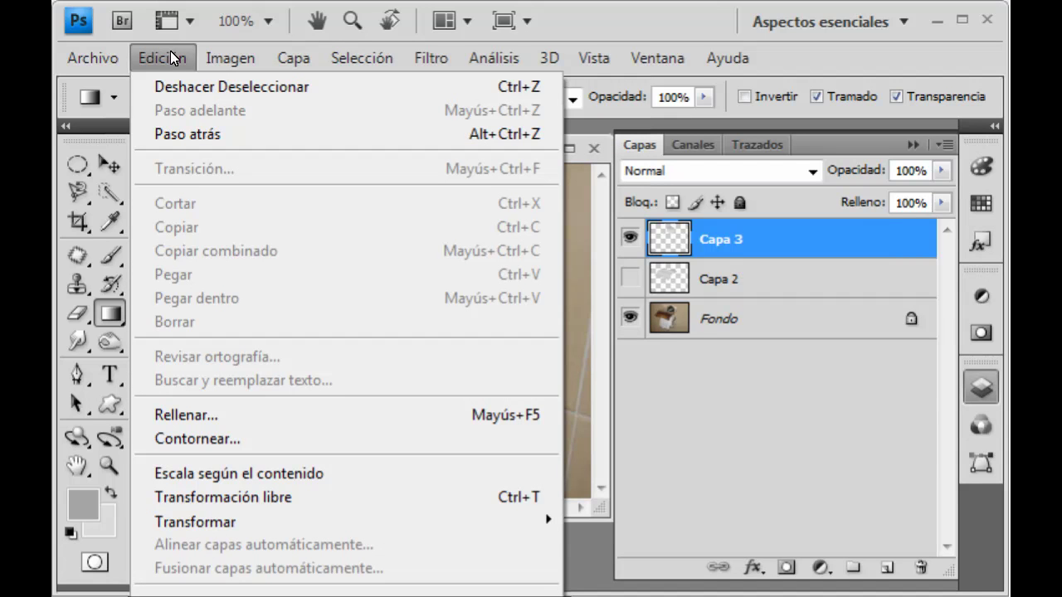
{"action": "mouse_move", "coordinate": [249, 521]}
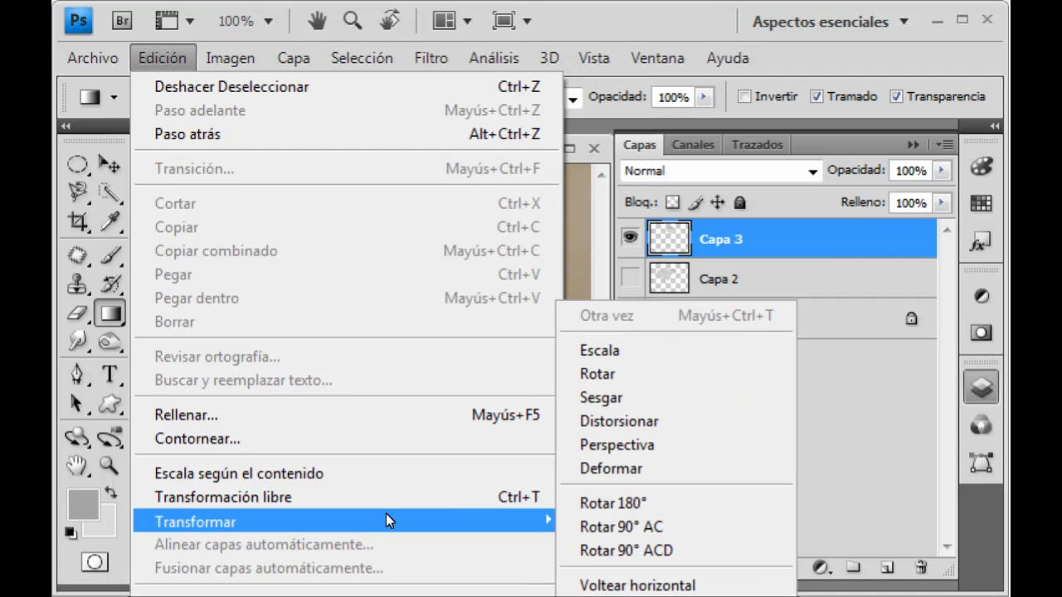
Warp the gray knob circle, show Capa 2 again, and move Capa 3 beneath it
{"action": "left_click", "coordinate": [616, 471]}
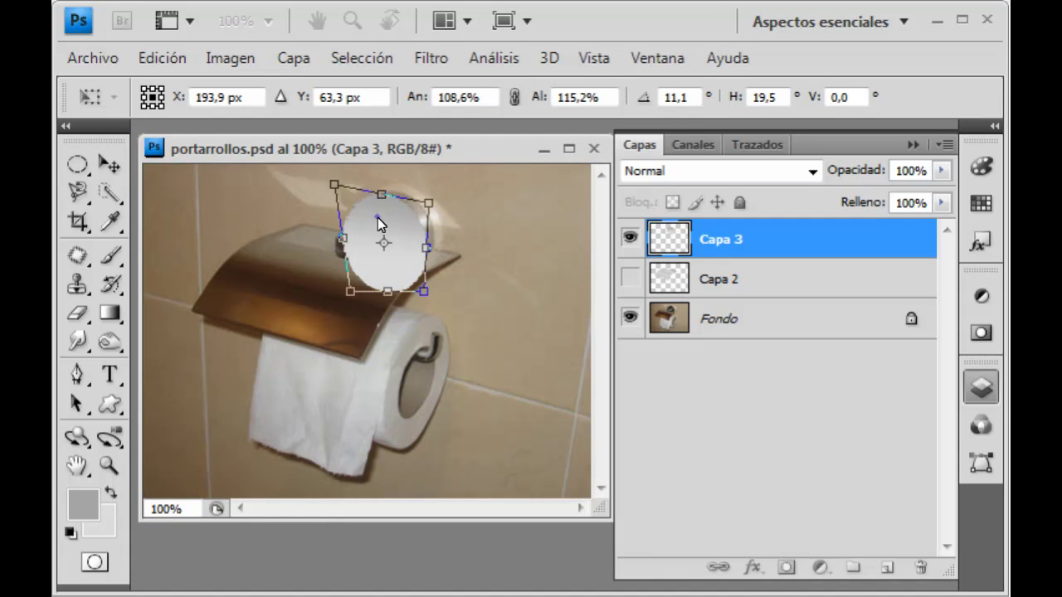
{"action": "key", "text": "Return"}
{"action": "left_click", "coordinate": [624, 279]}
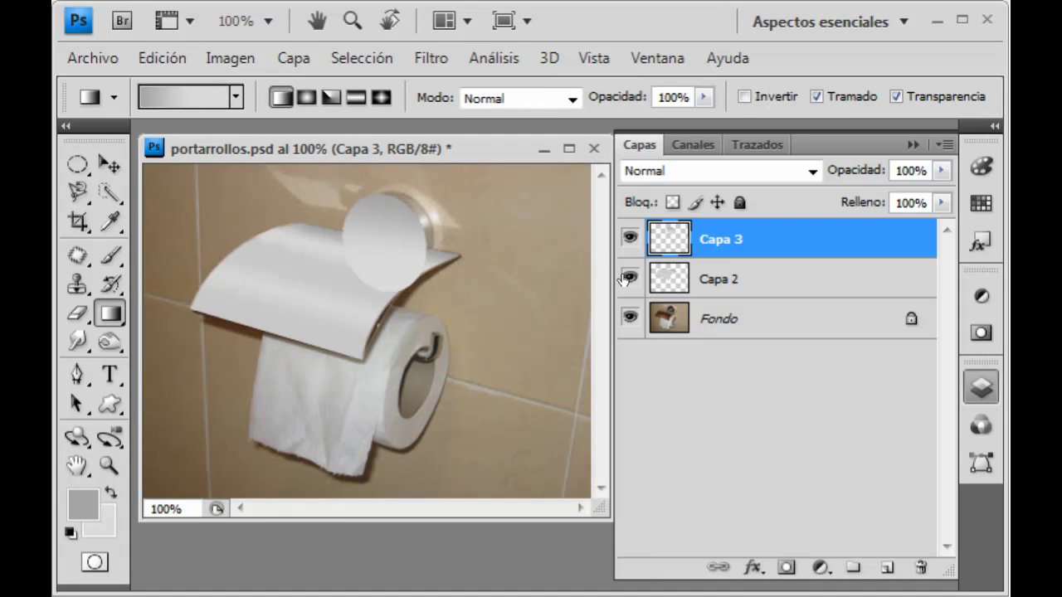
{"action": "left_click_drag", "start_coordinate": [738, 302], "coordinate": [739, 302]}
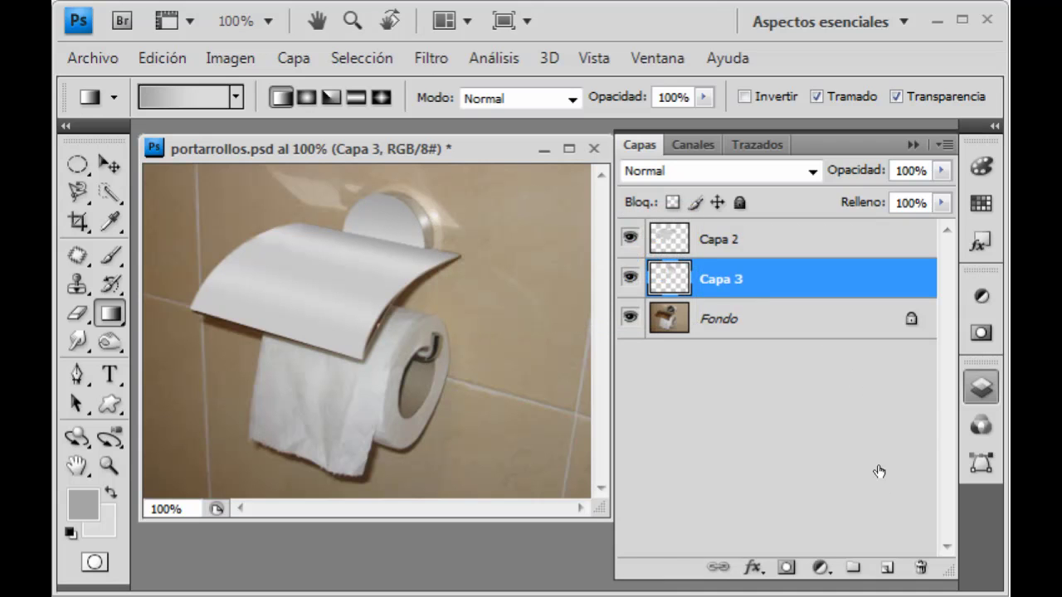
Add layer Capa 4 and select a reshaped ellipse around the holder's top fitting
{"action": "left_click", "coordinate": [886, 570]}
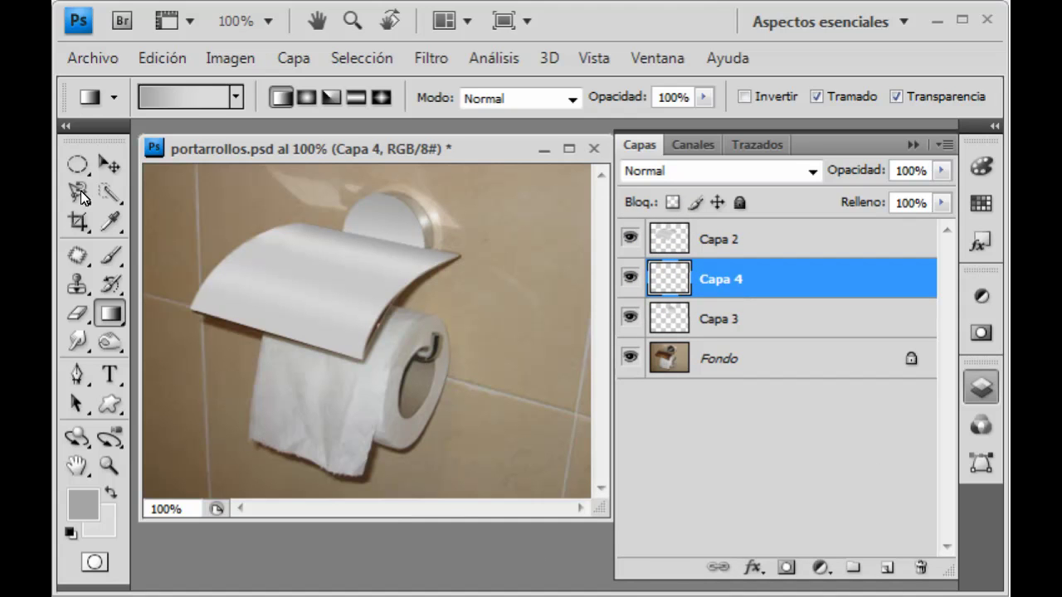
{"action": "left_click", "coordinate": [78, 165]}
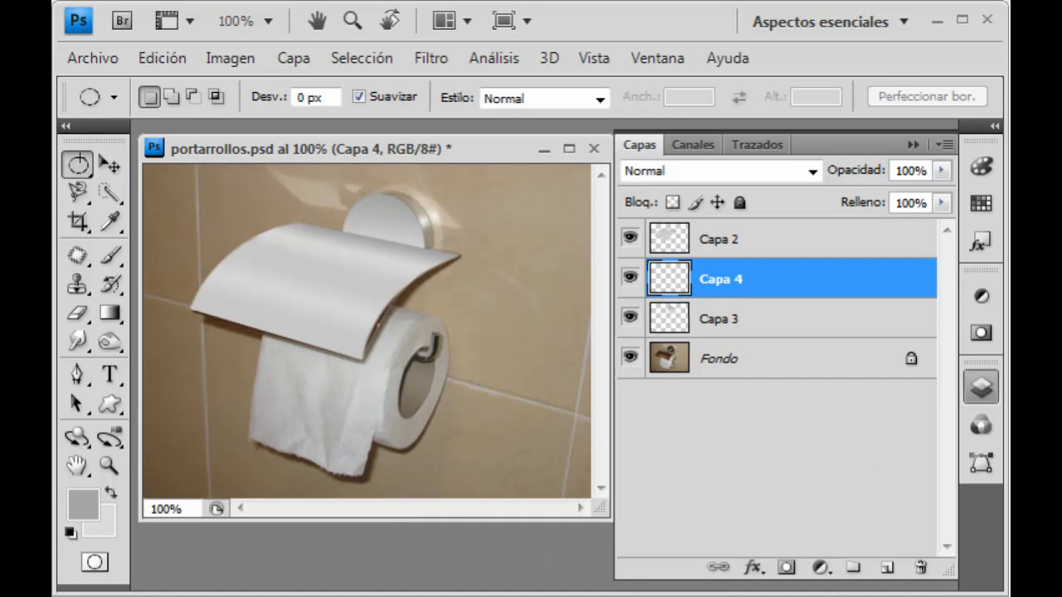
{"action": "left_click_drag", "start_coordinate": [343, 192], "coordinate": [431, 279]}
{"action": "right_click", "coordinate": [386, 212]}
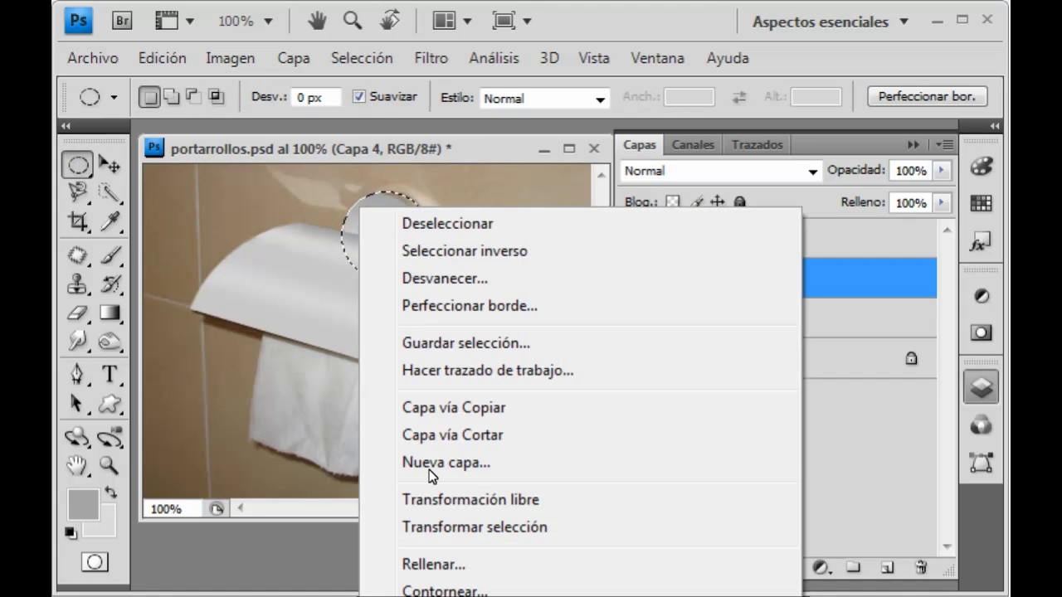
{"action": "left_click", "coordinate": [406, 527]}
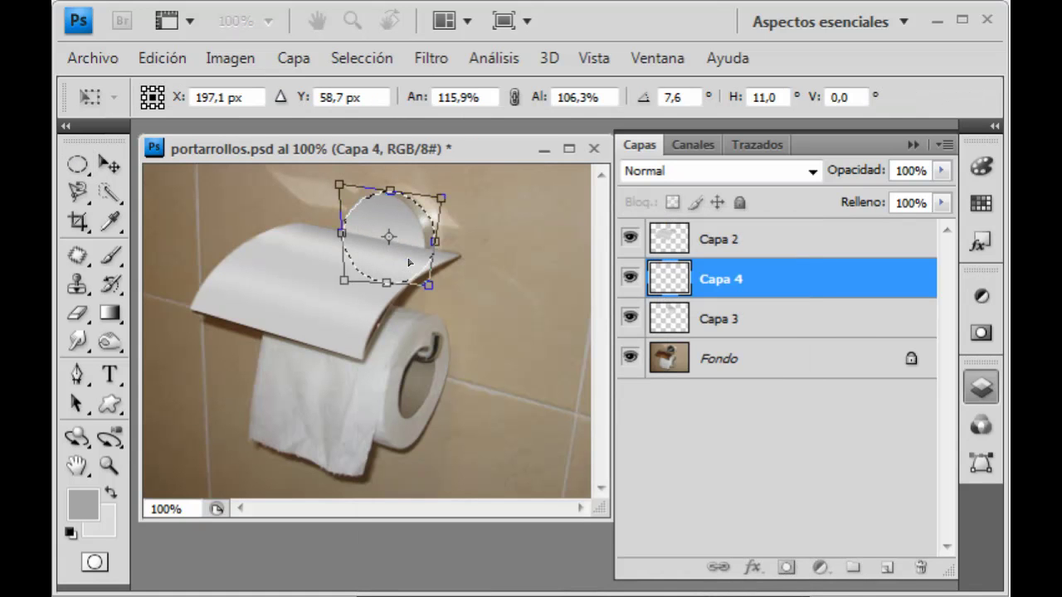
{"action": "key", "text": "Return"}
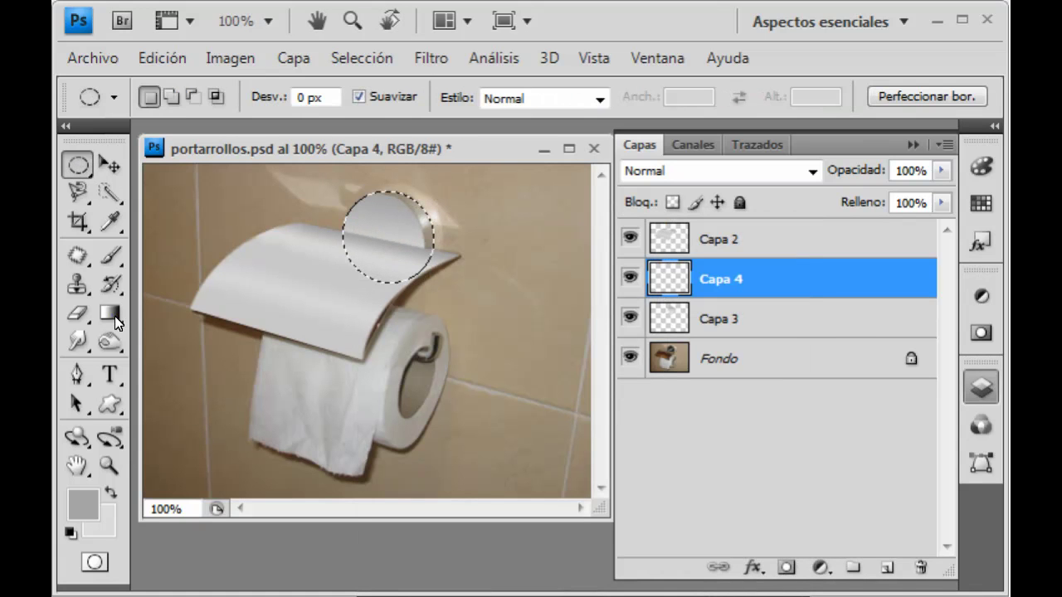
Fill a gray gradient disc, clear the selection, and move Capa 4 below Capa 3
{"action": "left_click", "coordinate": [111, 314]}
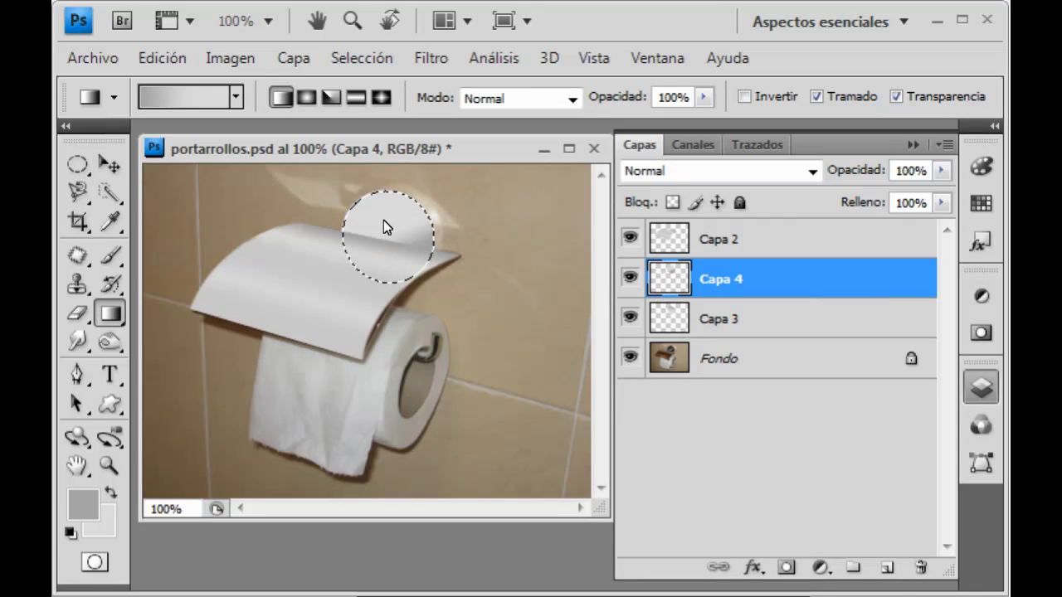
{"action": "left_click", "coordinate": [390, 59]}
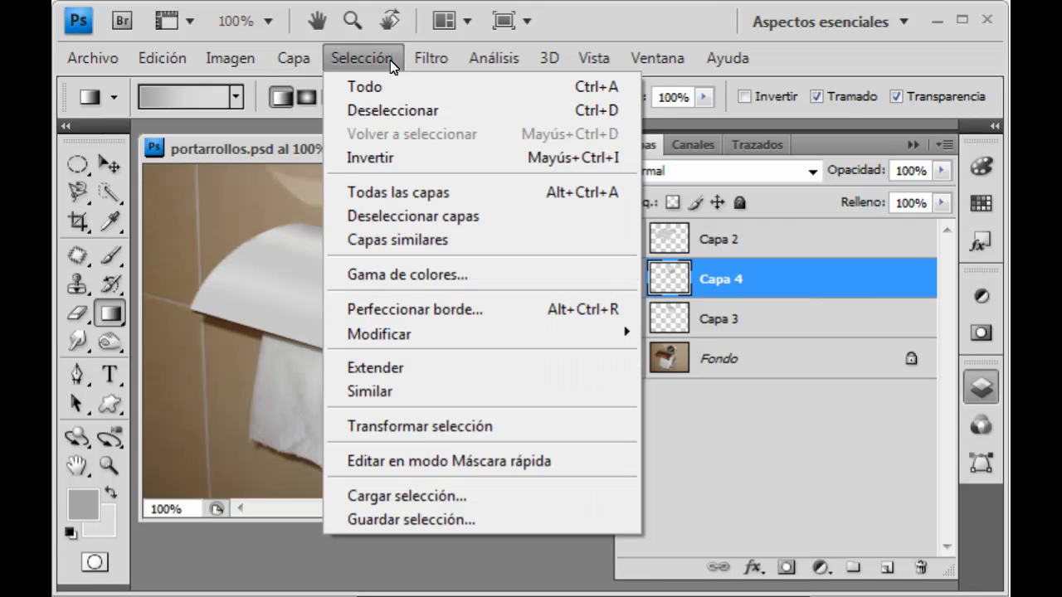
{"action": "left_click", "coordinate": [378, 108]}
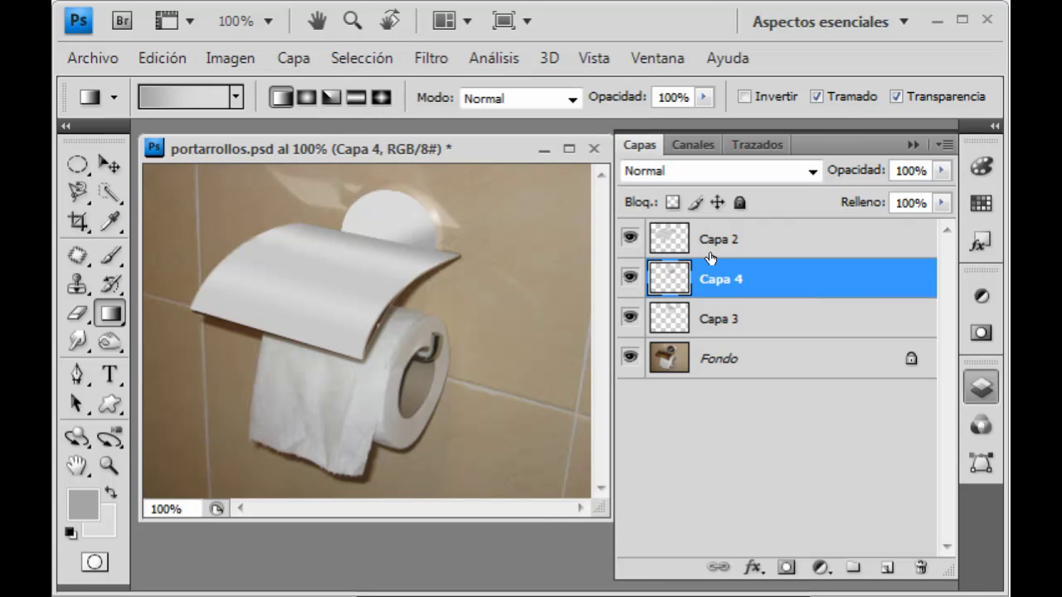
{"action": "left_click_drag", "start_coordinate": [716, 329], "coordinate": [713, 332]}
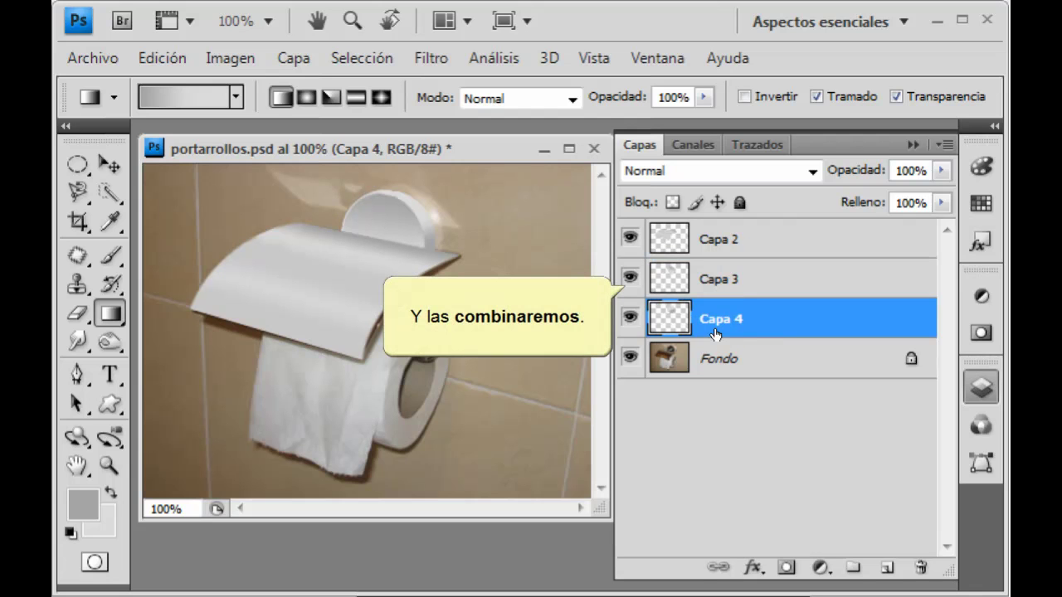
Merge Capa 3 and Capa 4 into a single layer with Combinar capas
{"action": "left_click", "coordinate": [717, 282], "text": "shift"}
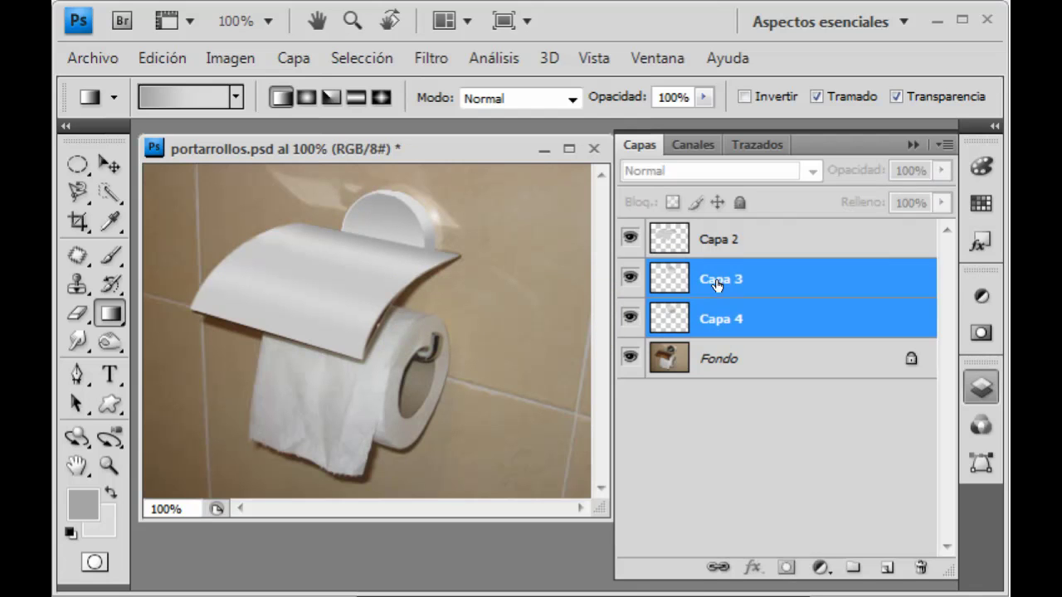
{"action": "right_click", "coordinate": [718, 281]}
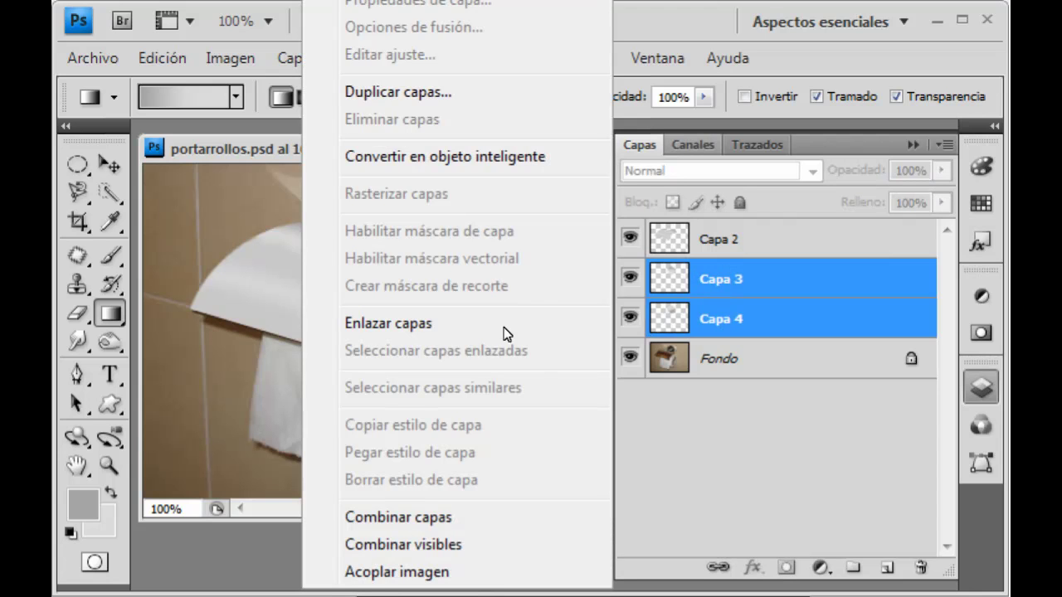
{"action": "left_click", "coordinate": [425, 518]}
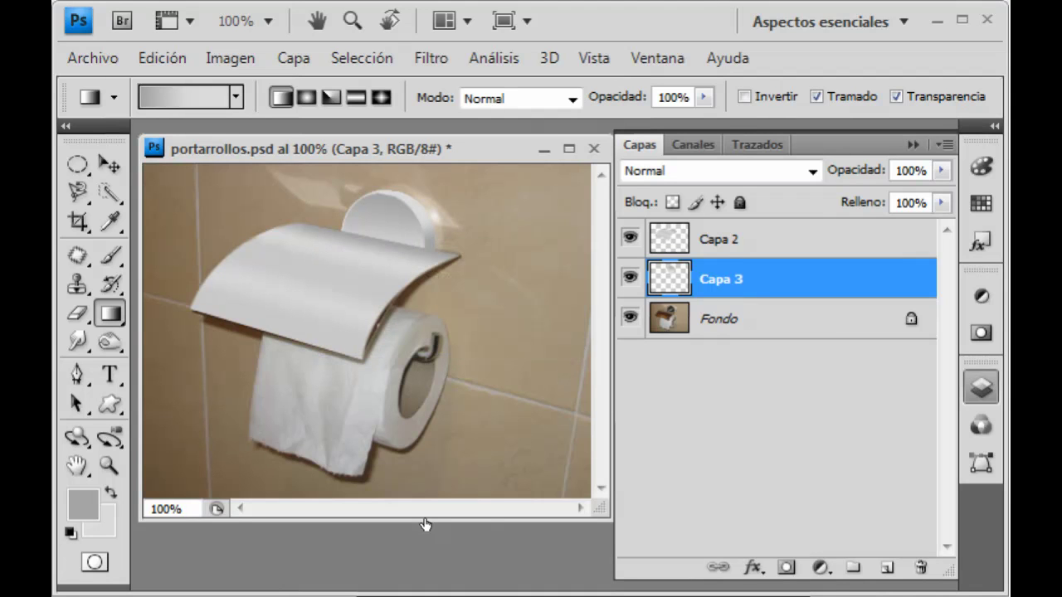
Rename Capa 2 to Plano and the merged layer to Soporte
{"action": "double_click", "coordinate": [711, 240]}
{"action": "type", "text": "Plano"}
{"action": "double_click", "coordinate": [715, 279]}
{"action": "type", "text": "Soporte"}
{"action": "key", "text": "Return"}
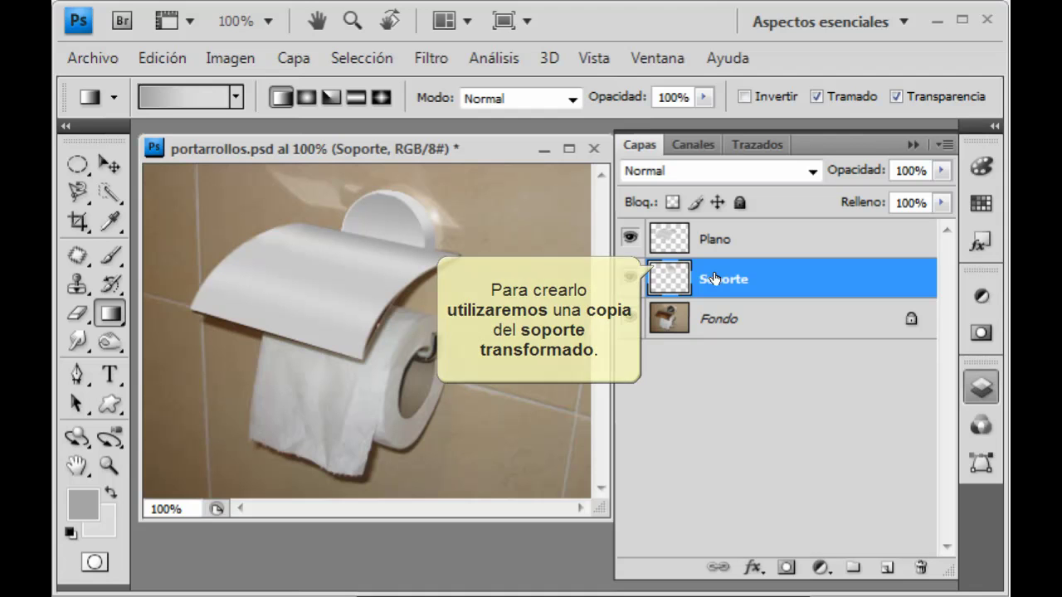
Duplicate the Soporte layer as Soporte copia
{"action": "right_click", "coordinate": [715, 279]}
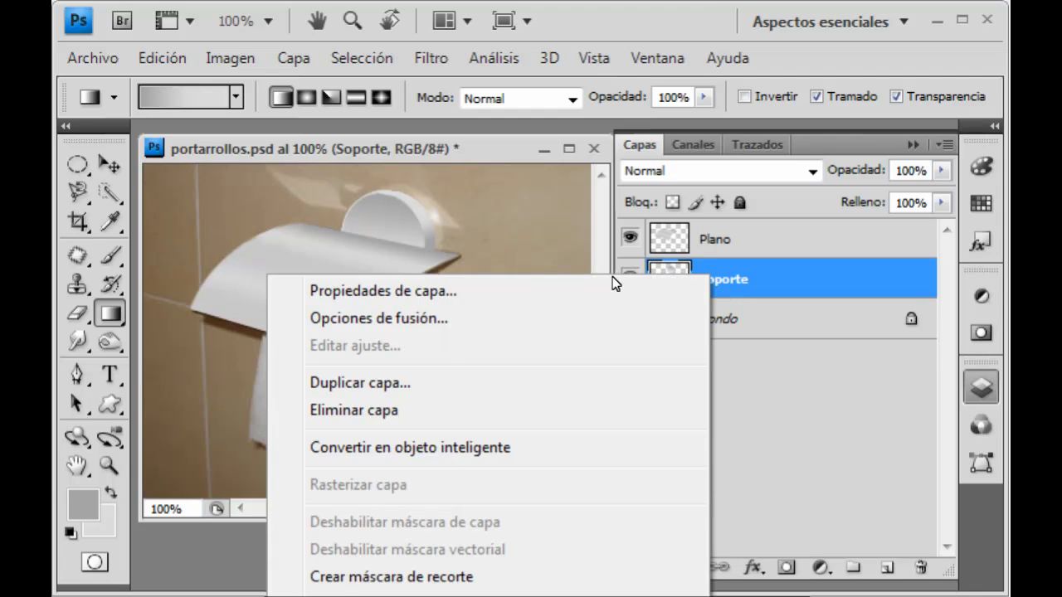
{"action": "left_click", "coordinate": [435, 389]}
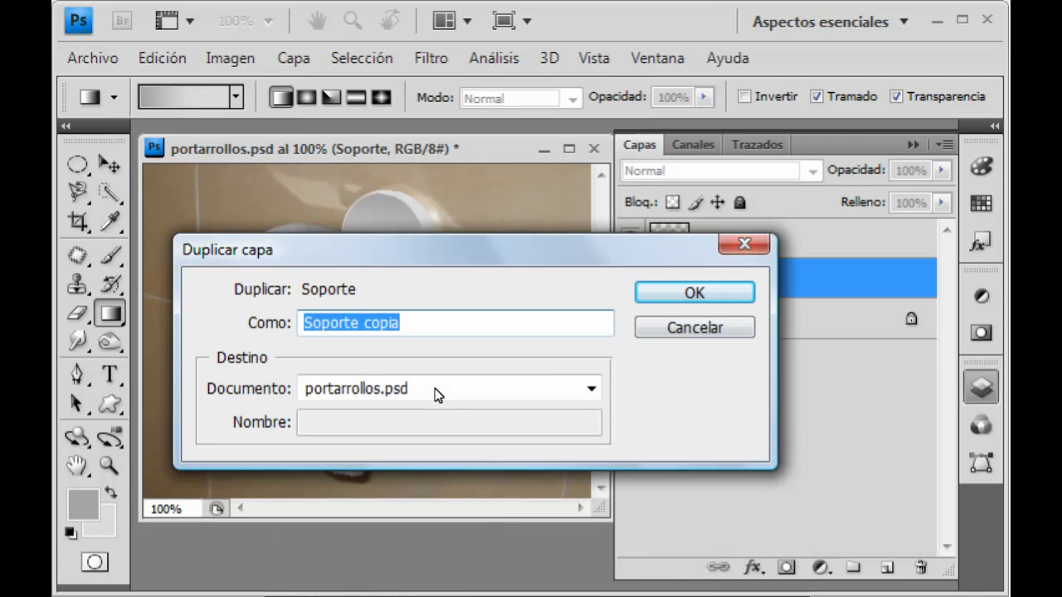
{"action": "left_click", "coordinate": [653, 299]}
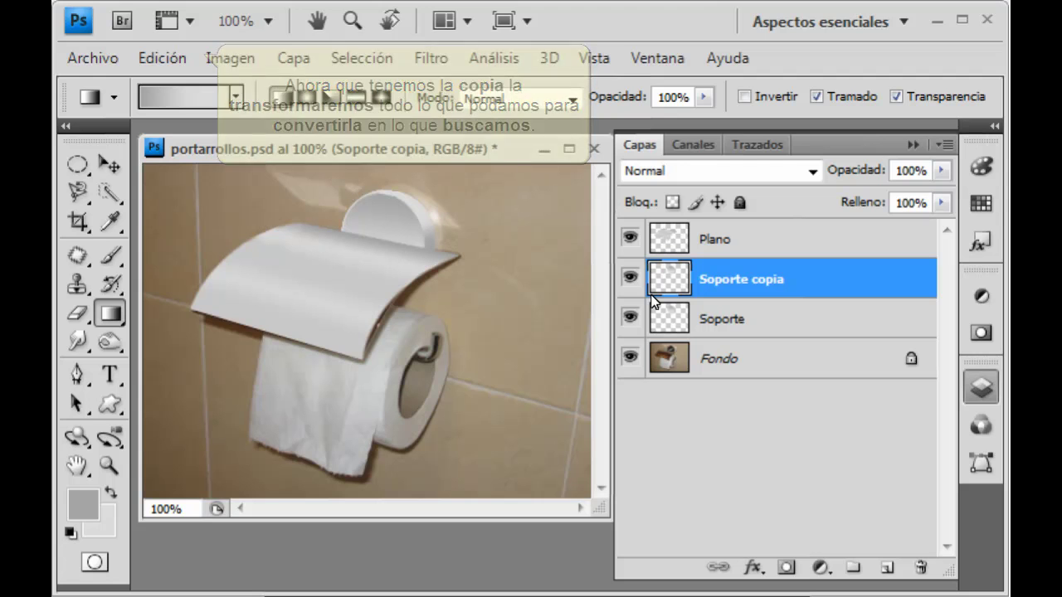
Shrink and tilt Soporte copia into a small fitting and move it above Plano
{"action": "left_click", "coordinate": [171, 55]}
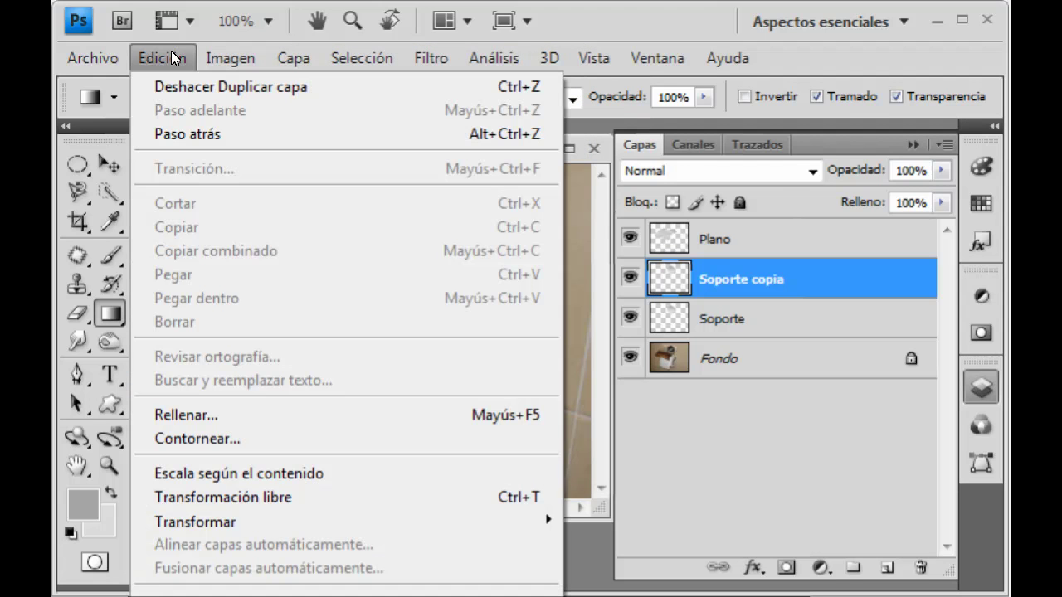
{"action": "mouse_move", "coordinate": [196, 521]}
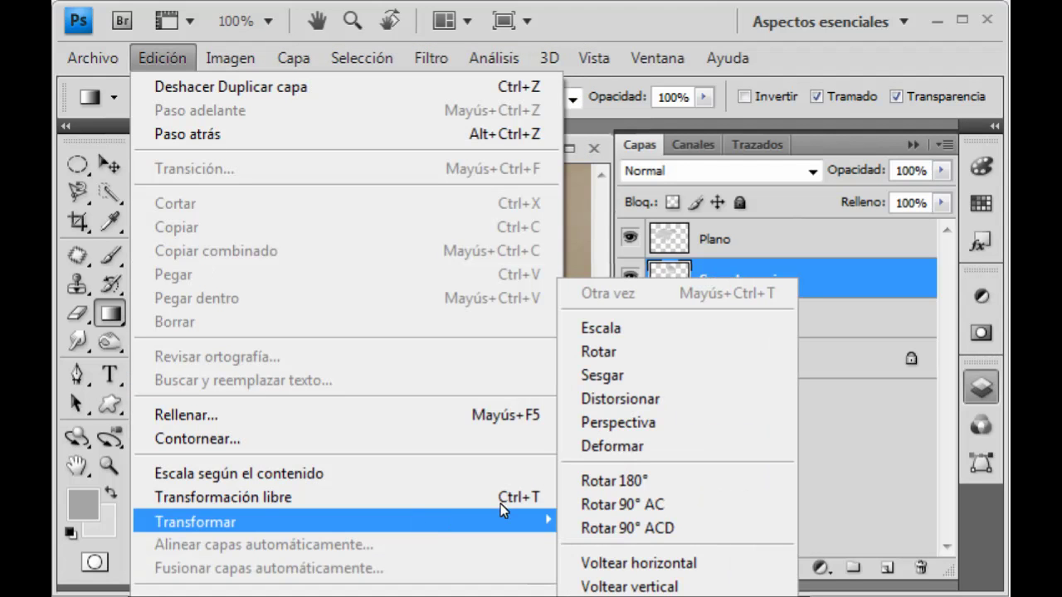
{"action": "left_click", "coordinate": [637, 400]}
{"action": "left_click_drag", "start_coordinate": [435, 292], "coordinate": [395, 239]}
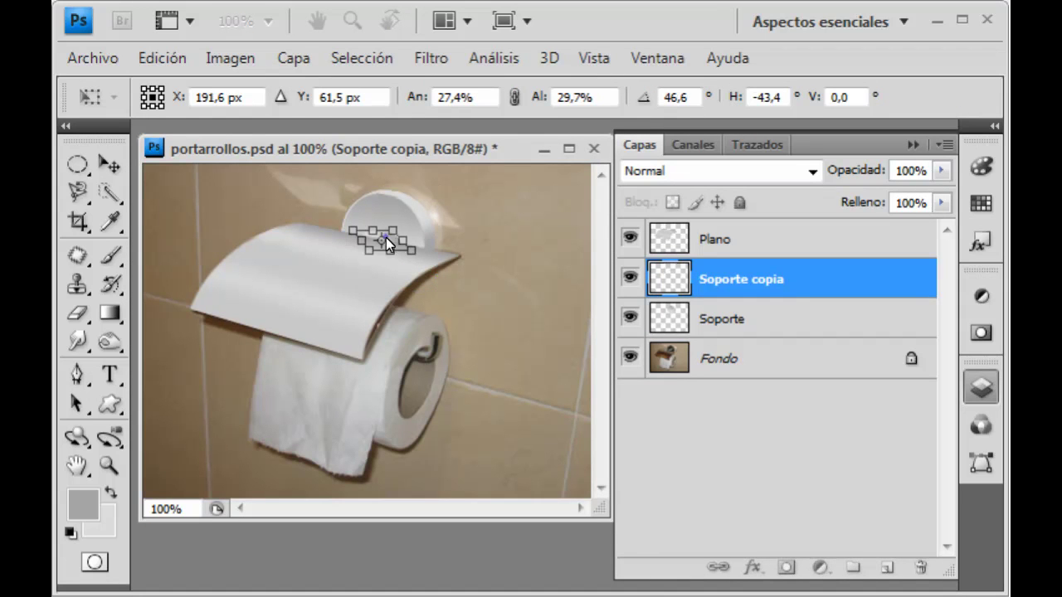
{"action": "key", "text": "Return"}
{"action": "key", "text": "g"}
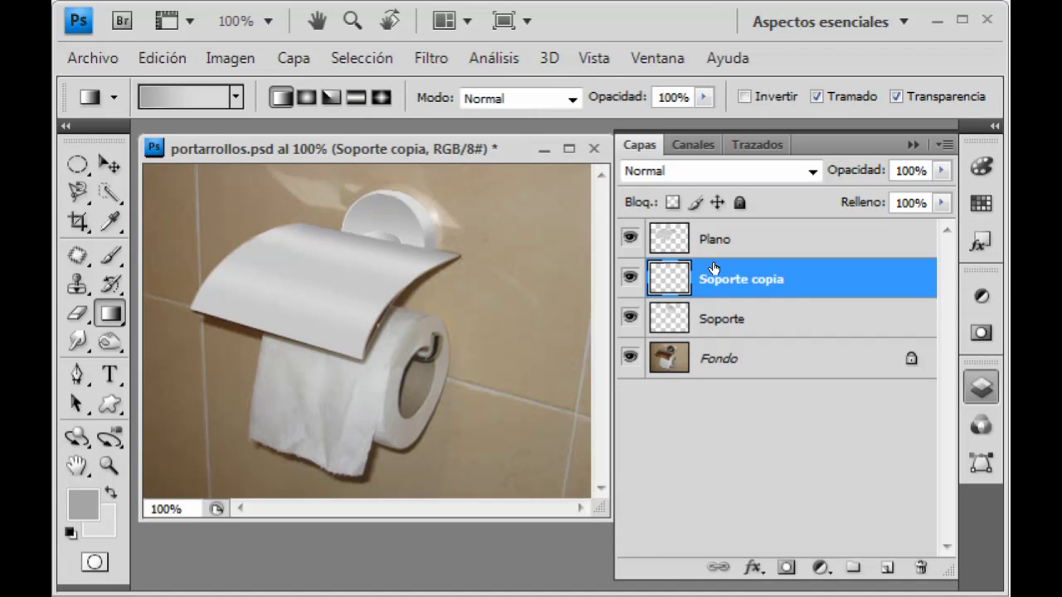
{"action": "left_click_drag", "start_coordinate": [714, 223], "coordinate": [714, 219]}
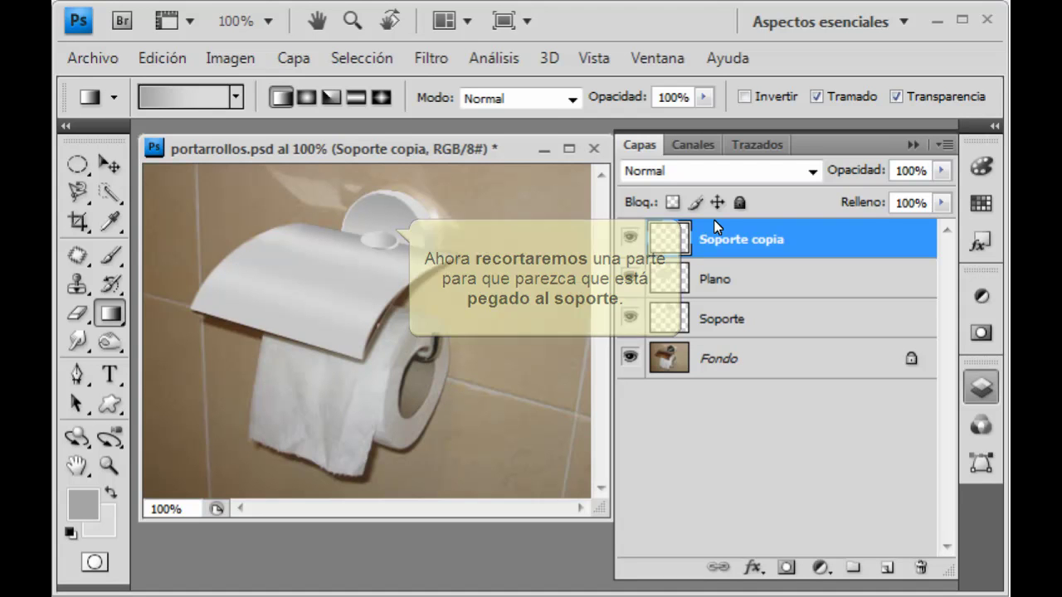
Zoom in and select a triangle over the fitting's upper part with the Polygonal Lasso
{"action": "left_click", "coordinate": [110, 467]}
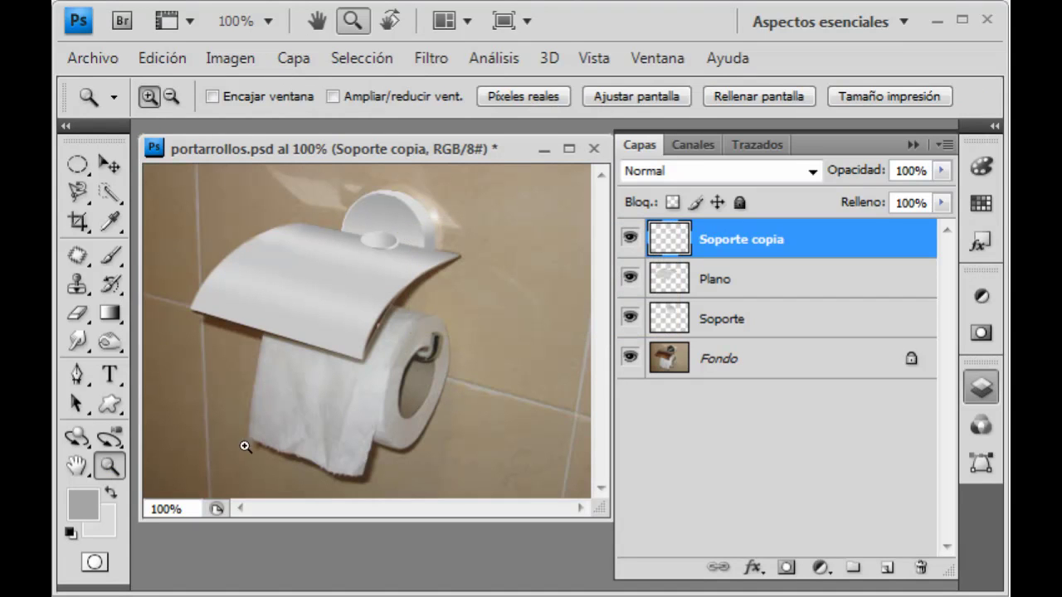
{"action": "left_click", "coordinate": [368, 241]}
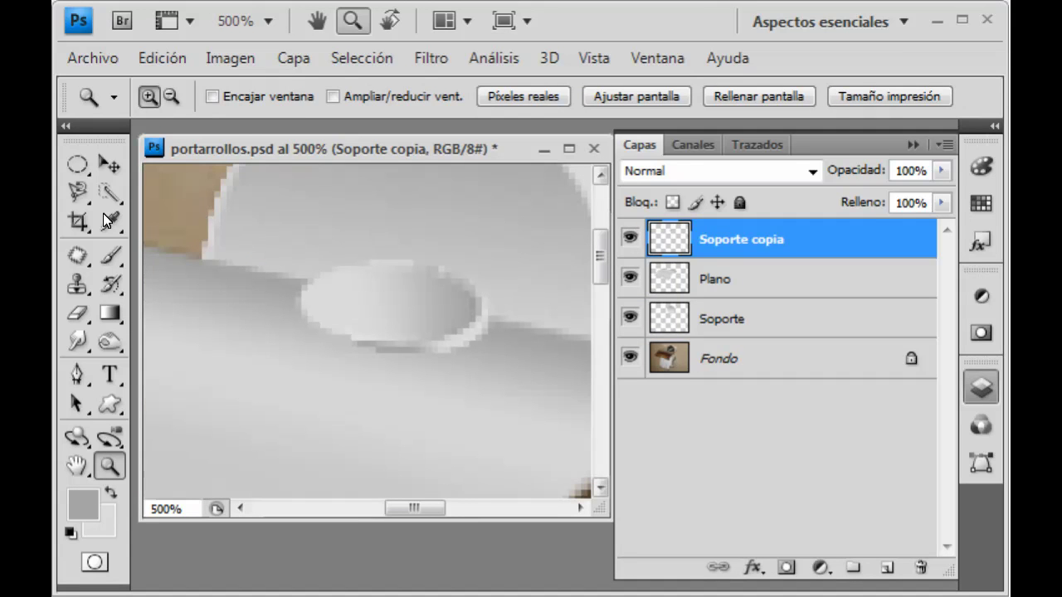
{"action": "left_click", "coordinate": [84, 193]}
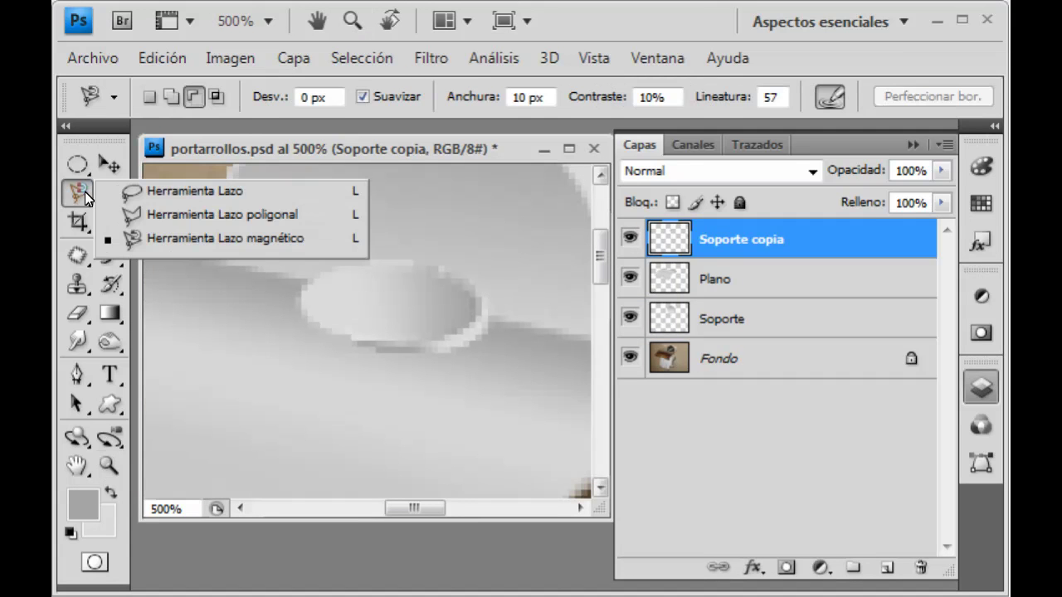
{"action": "left_click", "coordinate": [183, 214]}
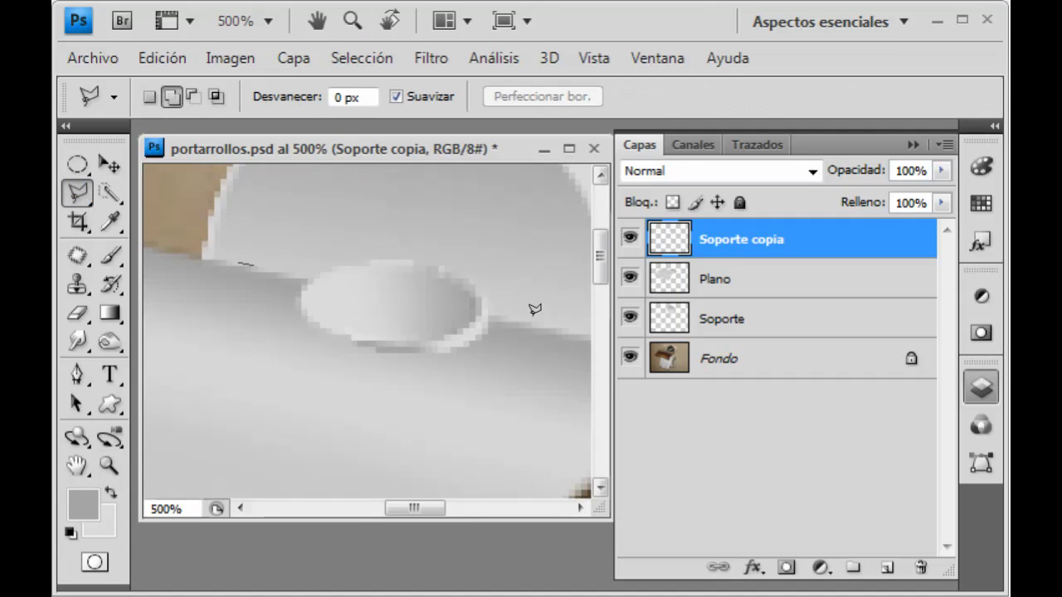
{"action": "left_click", "coordinate": [574, 326]}
{"action": "double_click", "coordinate": [463, 176]}
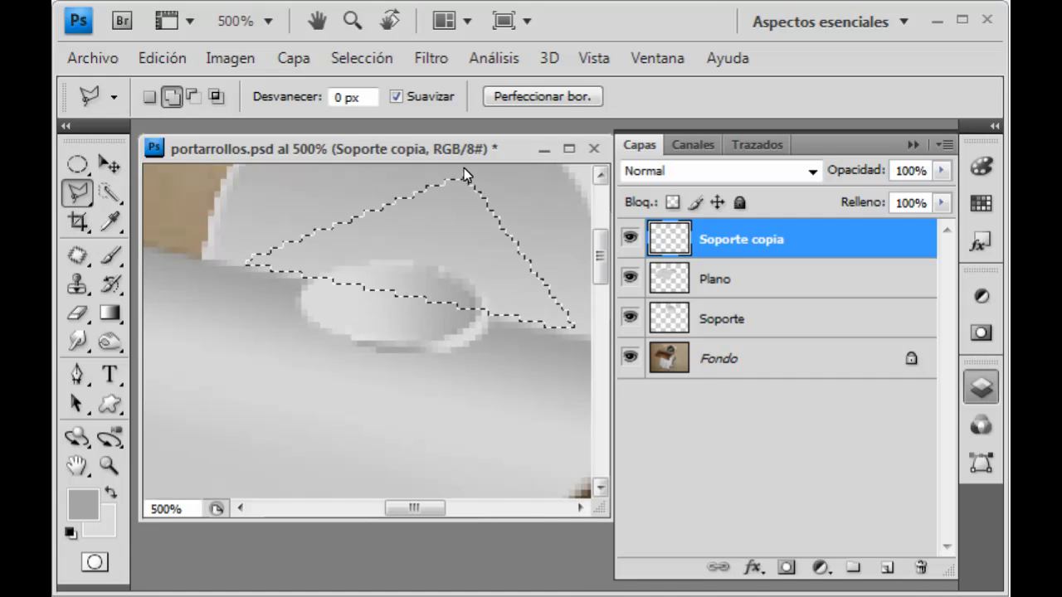
Erase the selected part, clear the selection, and return the view to 100%
{"action": "left_click", "coordinate": [166, 60]}
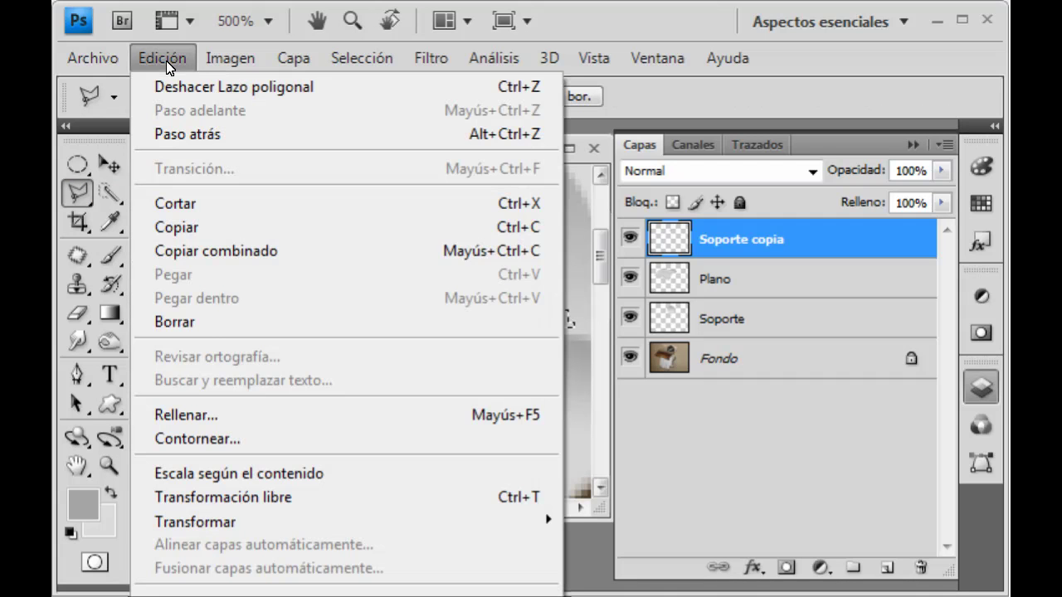
{"action": "left_click", "coordinate": [206, 323]}
{"action": "left_click", "coordinate": [357, 58]}
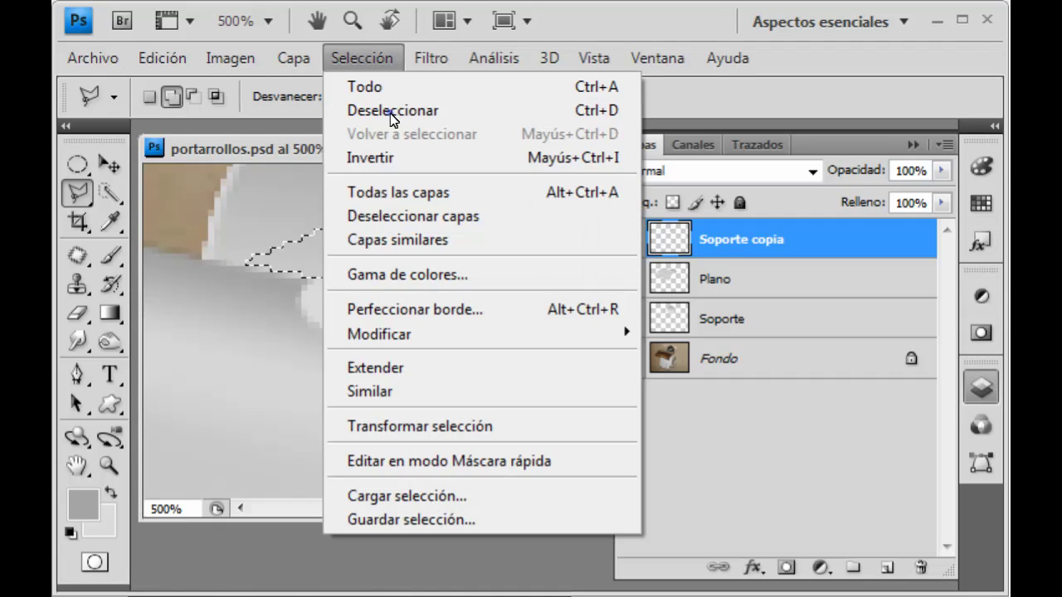
{"action": "left_click", "coordinate": [392, 111]}
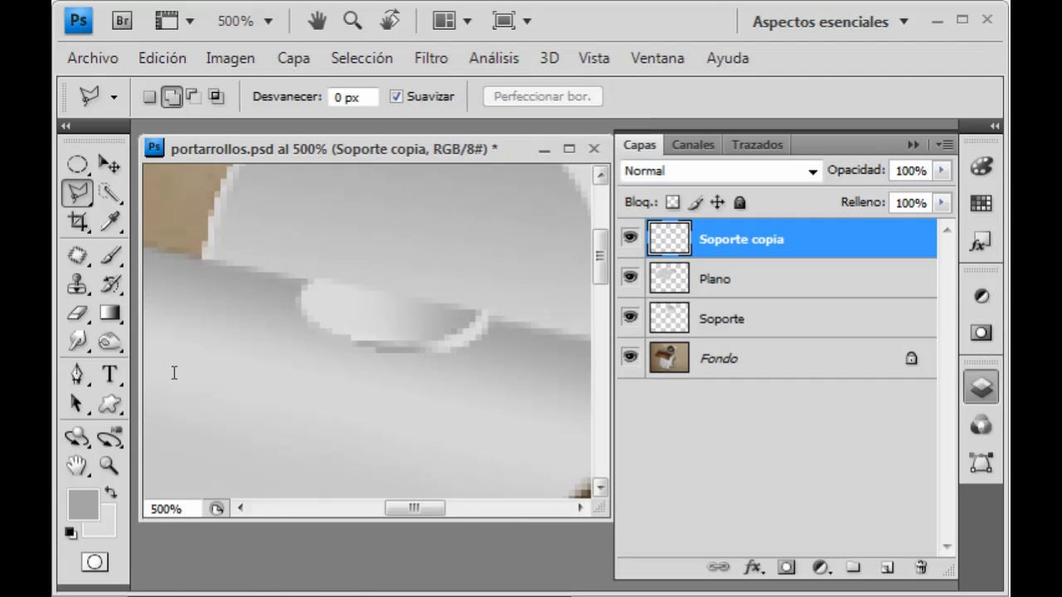
{"action": "left_click", "coordinate": [166, 509]}
{"action": "type", "text": "100"}
{"action": "key", "text": "Return"}
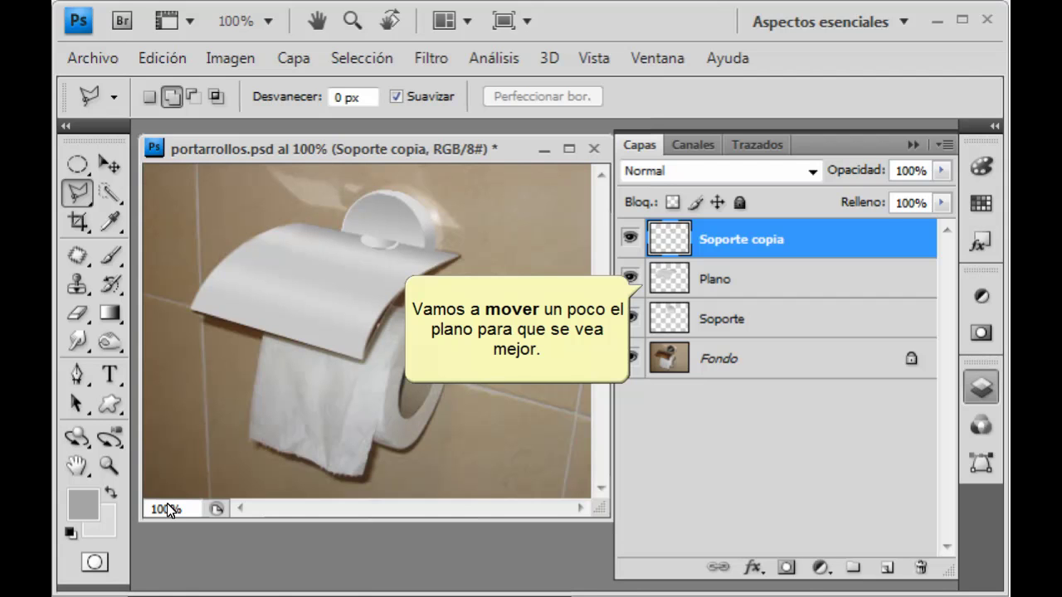
Nudge the Plano lid slightly on the canvas with the Move tool
{"action": "left_click", "coordinate": [111, 165]}
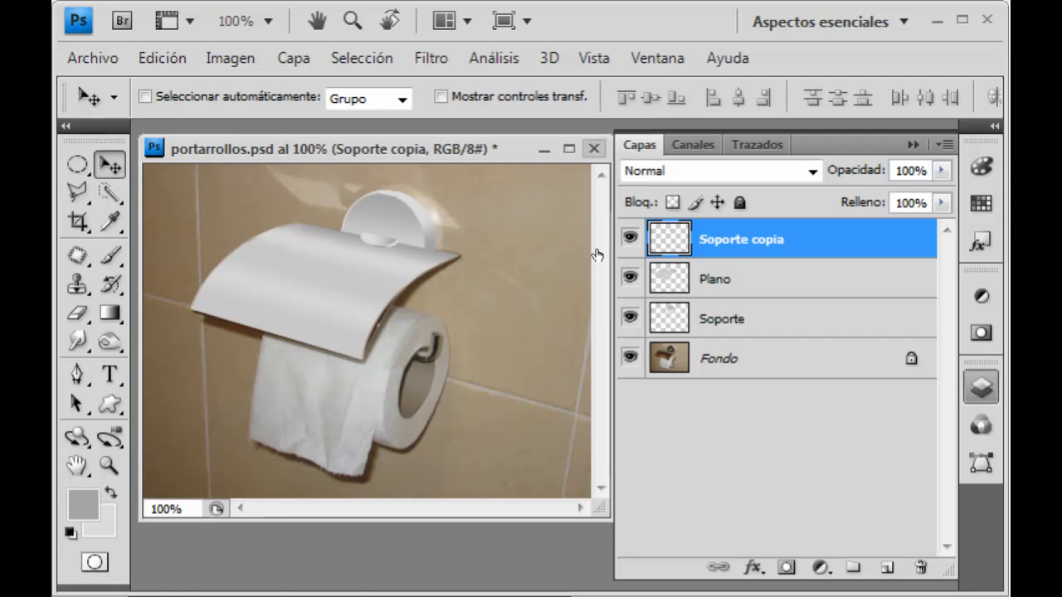
{"action": "left_click", "coordinate": [706, 280]}
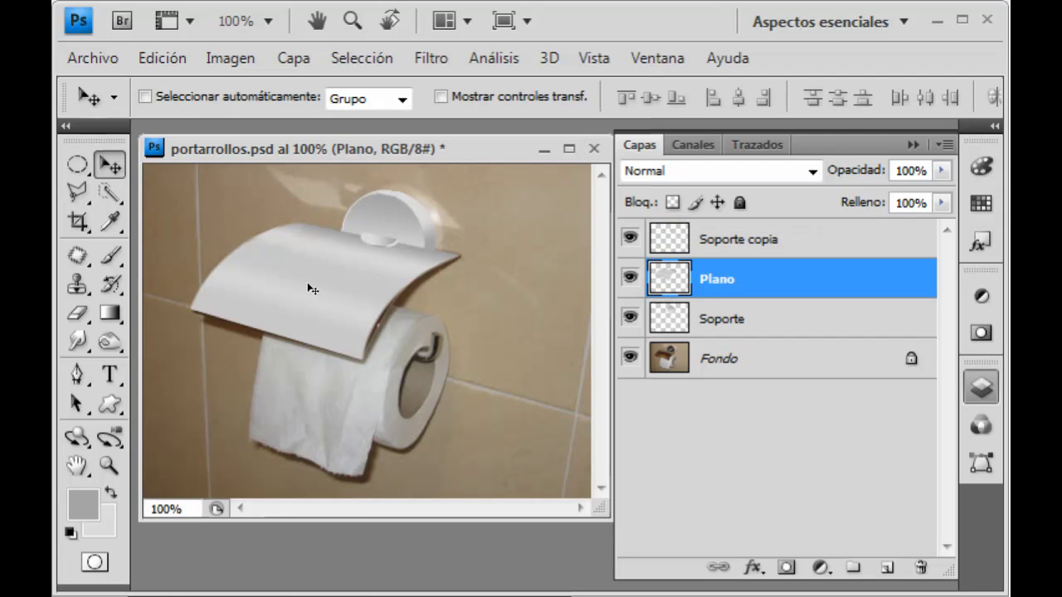
{"action": "left_click_drag", "start_coordinate": [308, 287], "coordinate": [307, 290]}
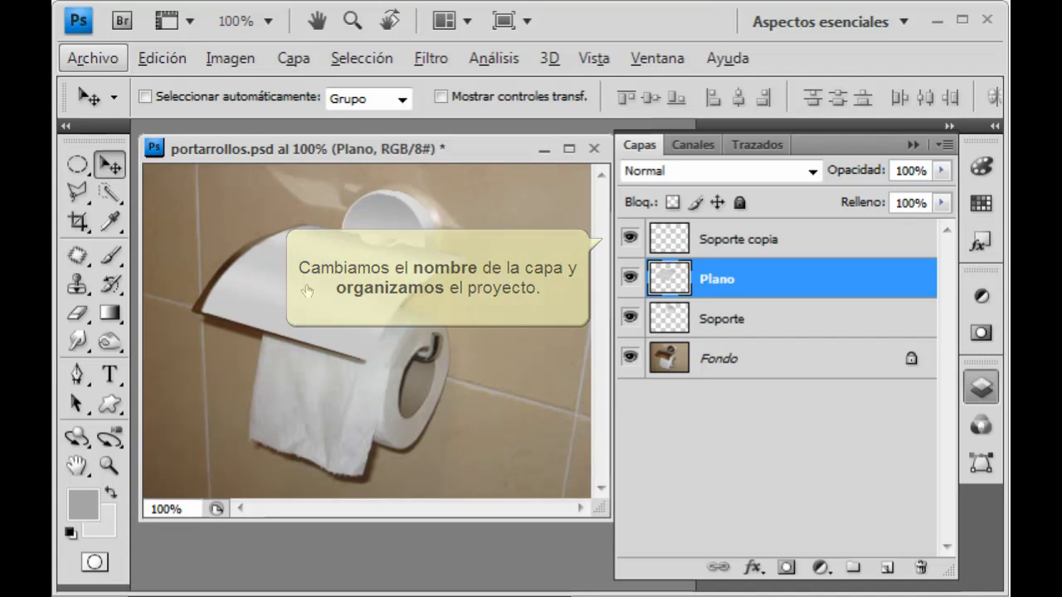
{"action": "left_click", "coordinate": [742, 242]}
{"action": "type", "text": "Accesorio"}
Link Accesorio, Plano and Soporte and group them into Grupo 1
{"action": "left_click", "coordinate": [736, 317], "text": "shift"}
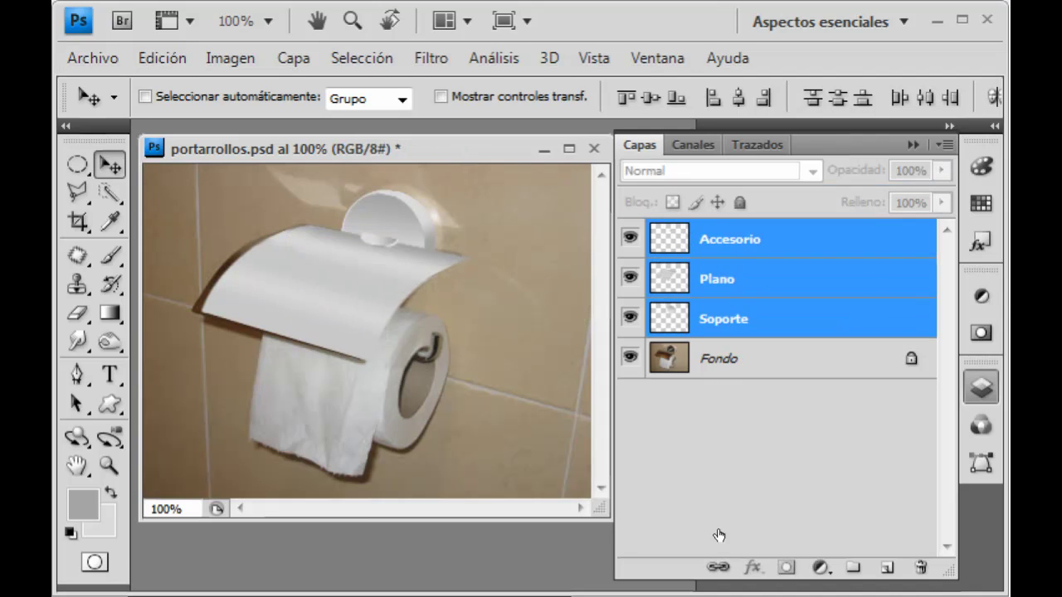
{"action": "left_click", "coordinate": [718, 568]}
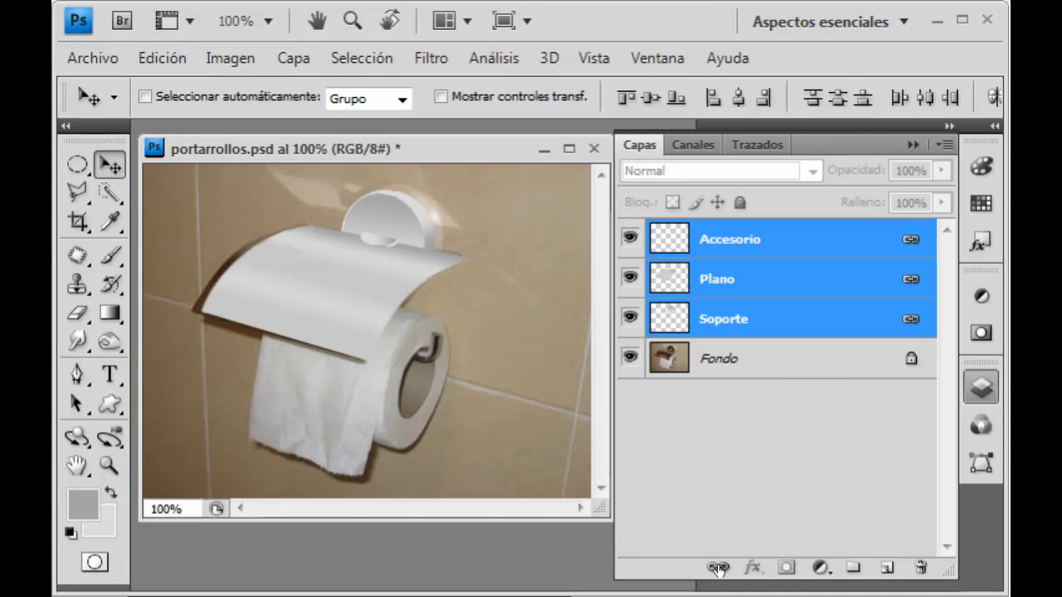
{"action": "left_click", "coordinate": [854, 567]}
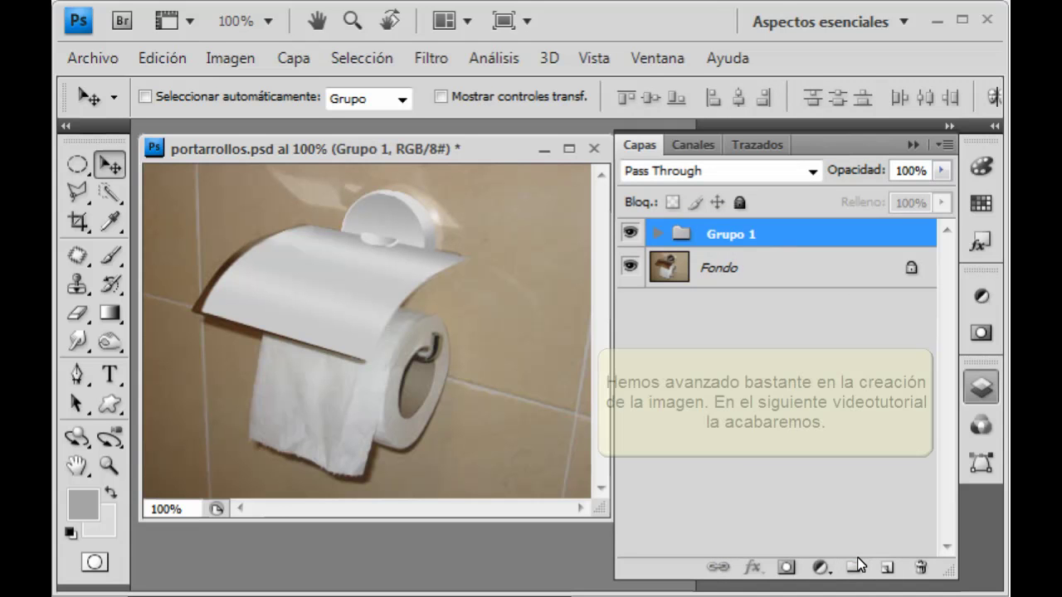